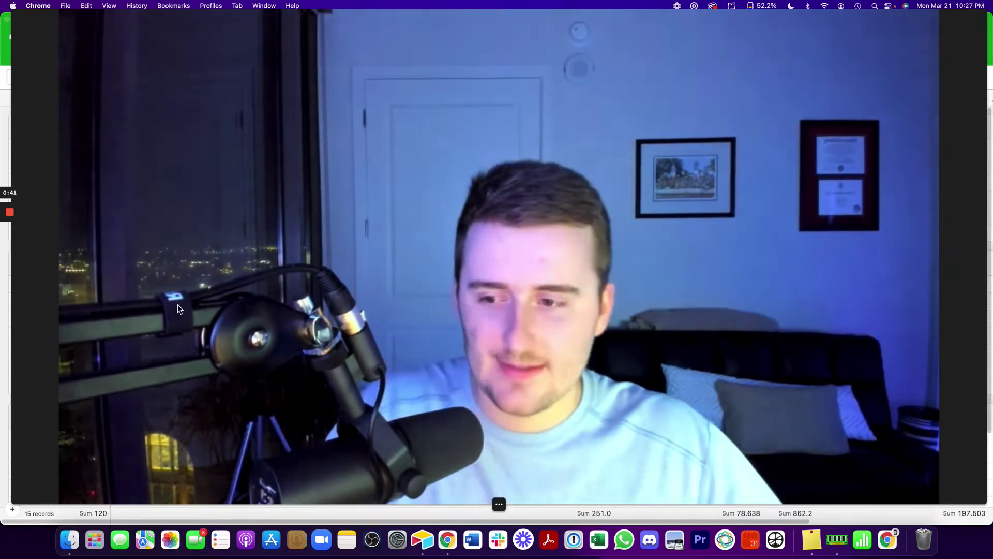
Tick the Delete? checkbox on all five Ann's Room measurement records
left_click(471, 504)
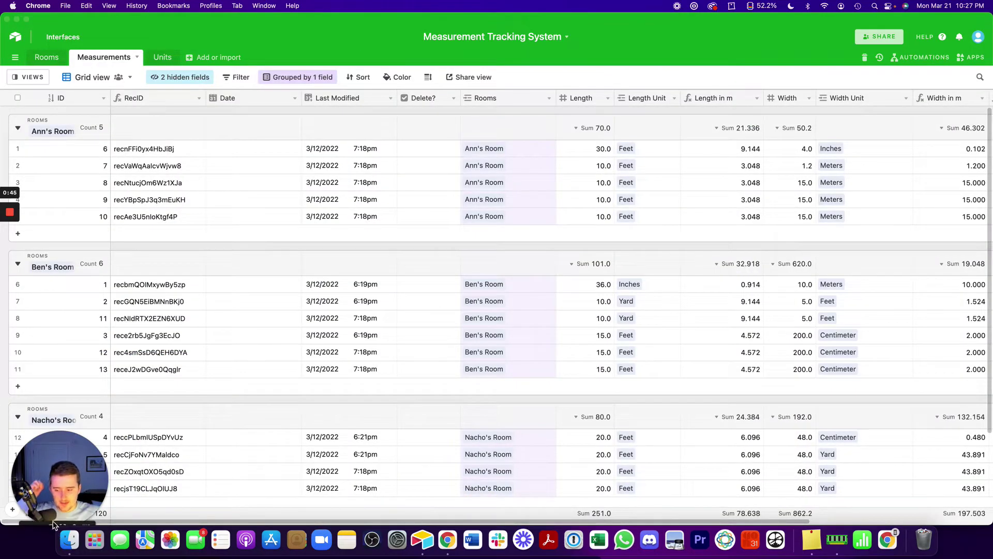
left_click(53, 524)
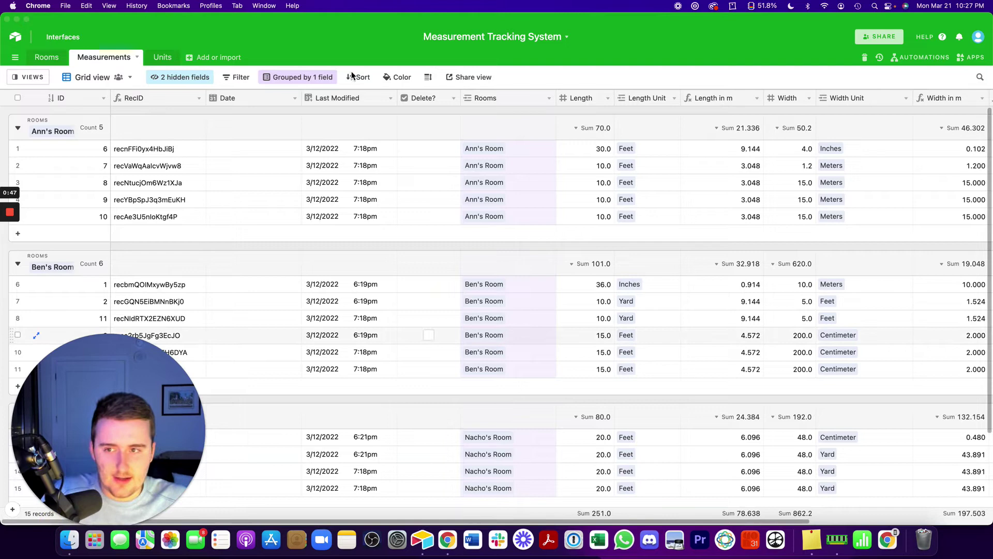
left_click(429, 149)
left_click(429, 165)
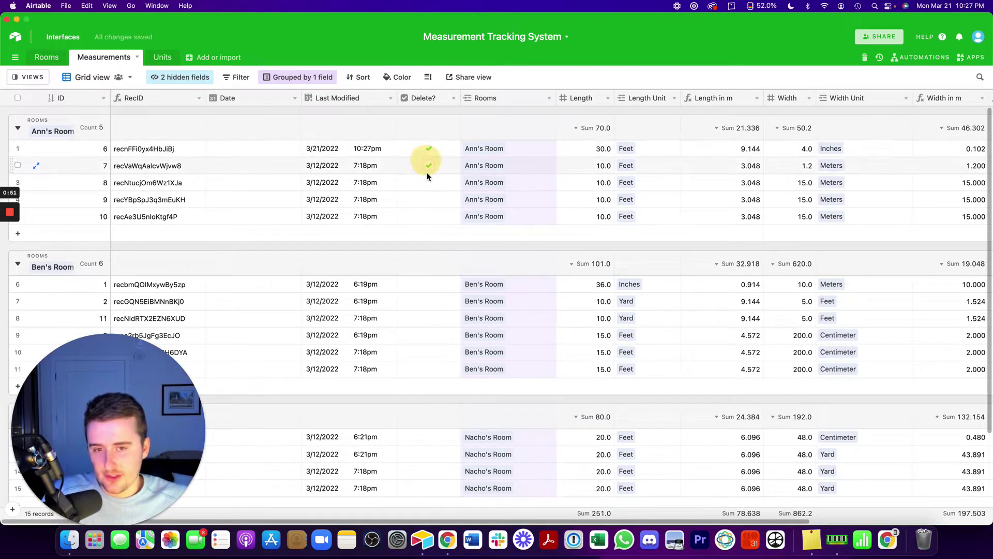
left_click(429, 182)
left_click(429, 199)
left_click(429, 217)
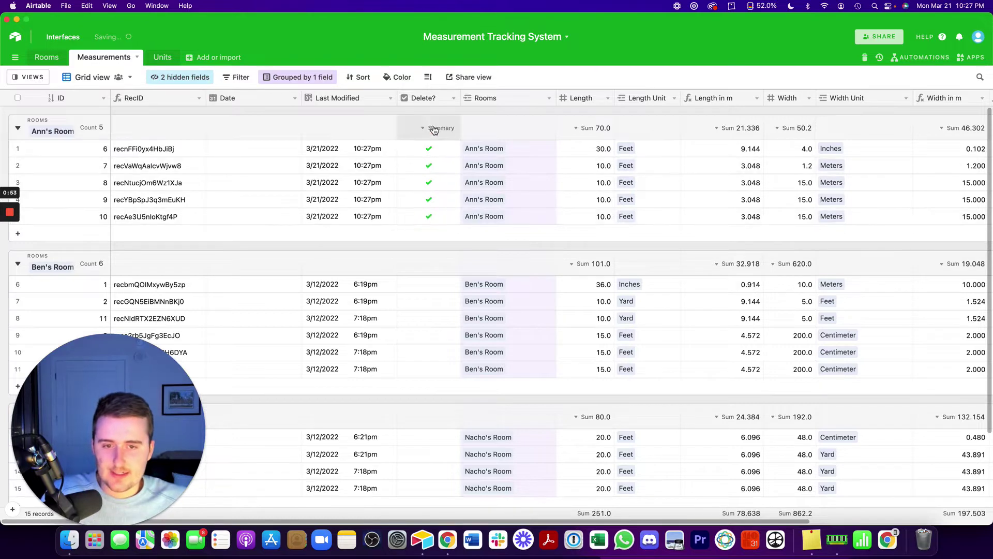
Clear the Delete? checkmarks from the Ann's Room records
left_click(429, 149)
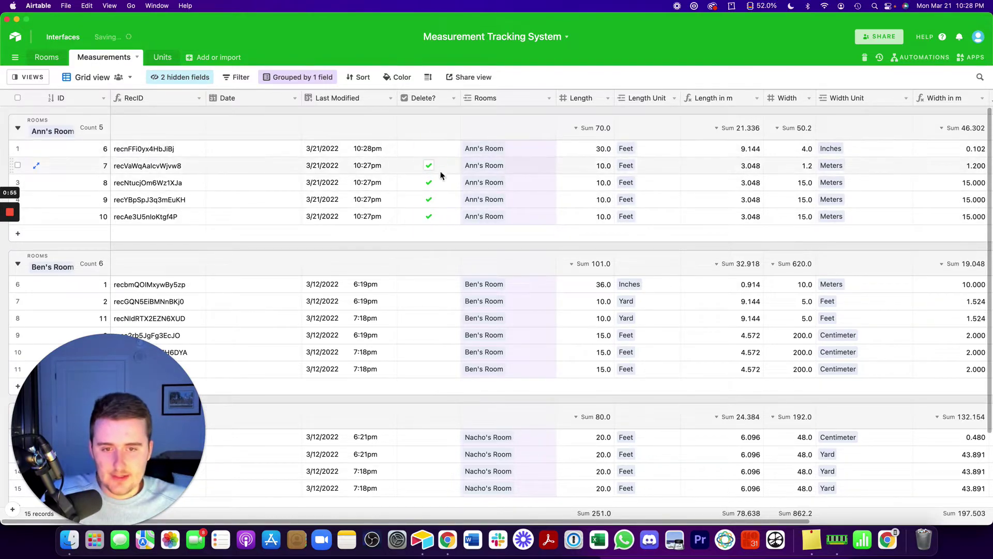
left_click(442, 218, "shift")
key("Delete")
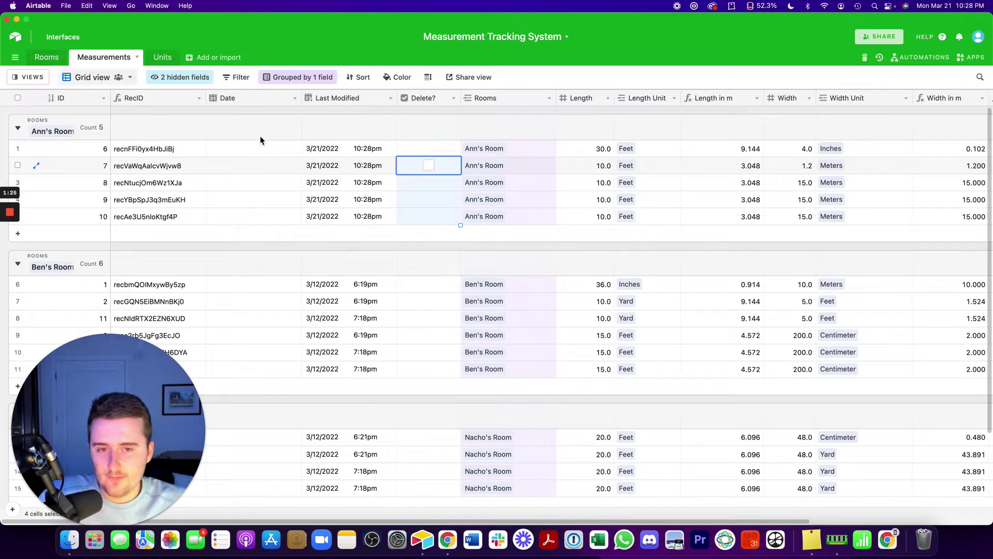
Re-tick Delete? on all five Ann's Room records
left_click(429, 149)
left_click(430, 165)
left_click(429, 182)
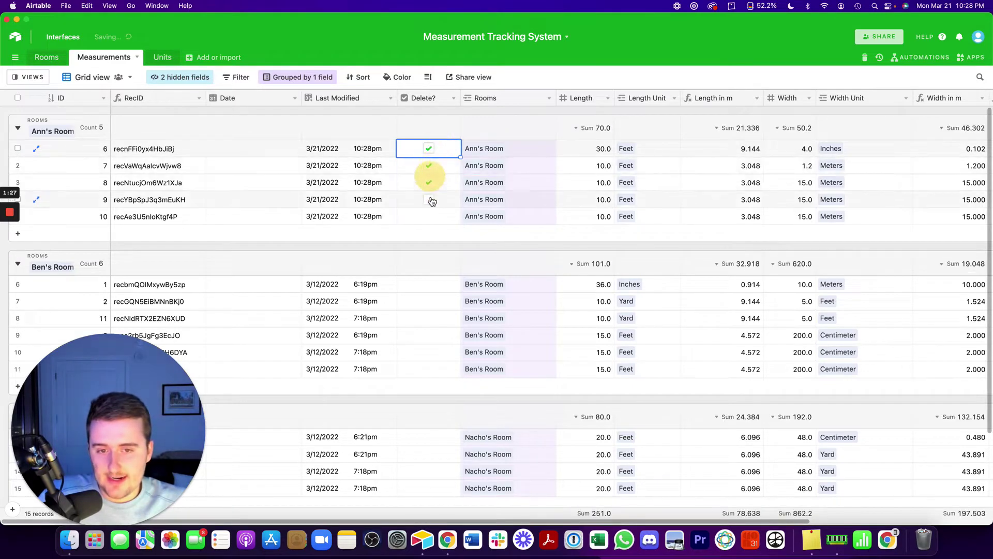
left_click(429, 200)
left_click(429, 216)
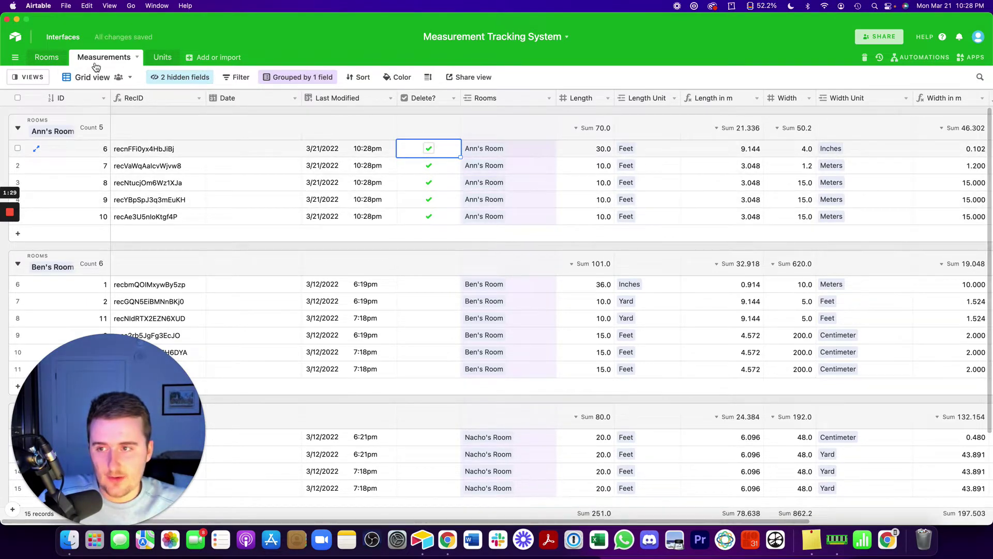
Create a 'Delete Childs' checkbox field in Rooms, tick it for Nacho's Room, and return to Measurements
left_click(47, 57)
left_click(290, 98)
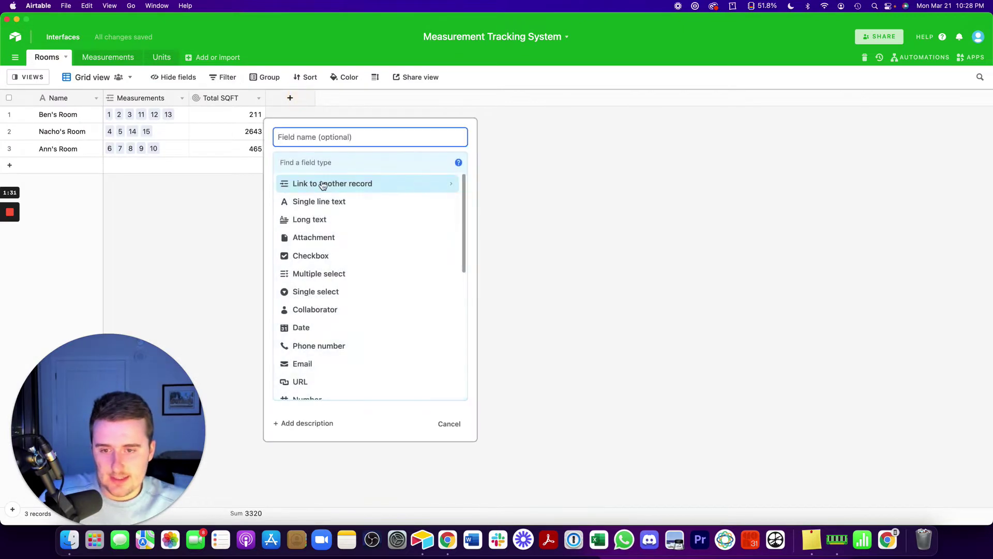
type("Delete")
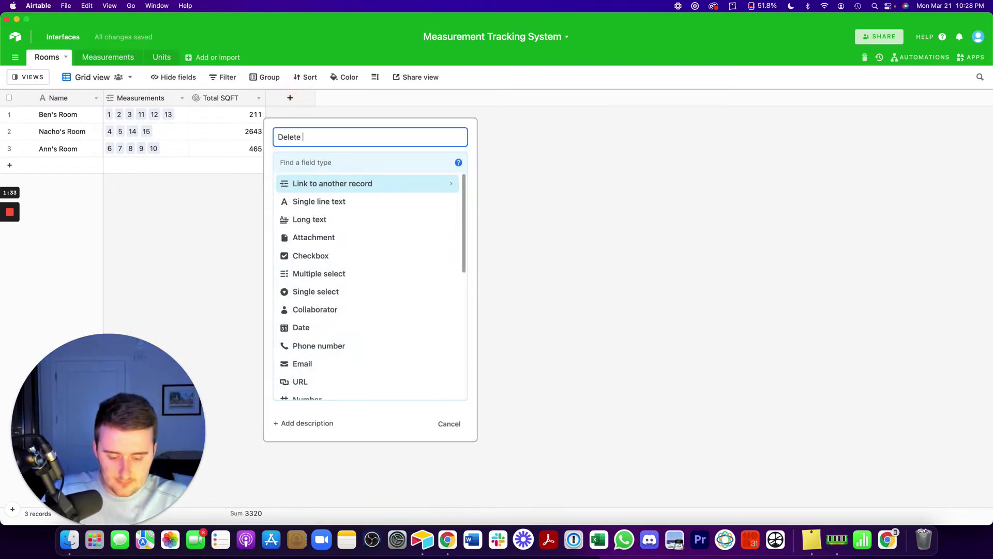
type(" Childs")
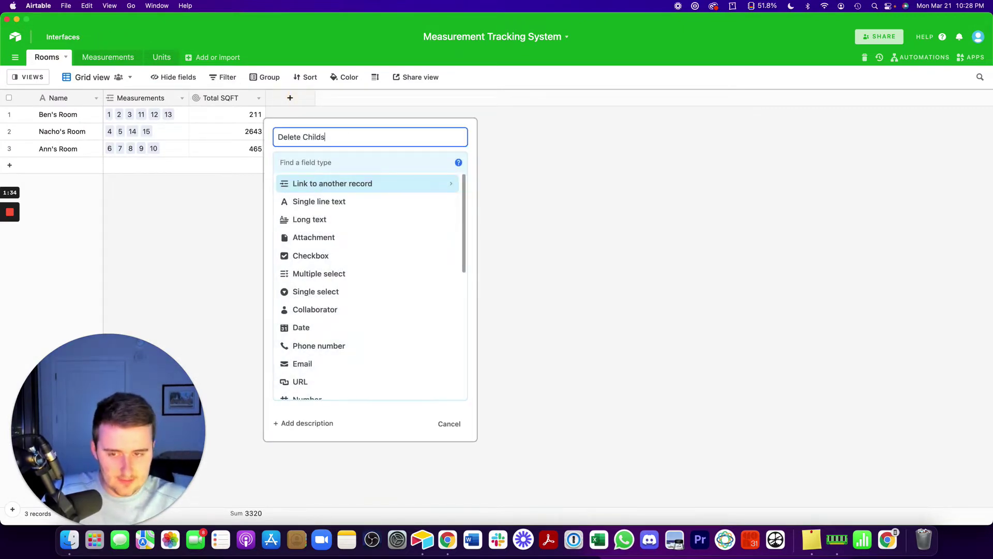
left_click(353, 256)
left_click(436, 232)
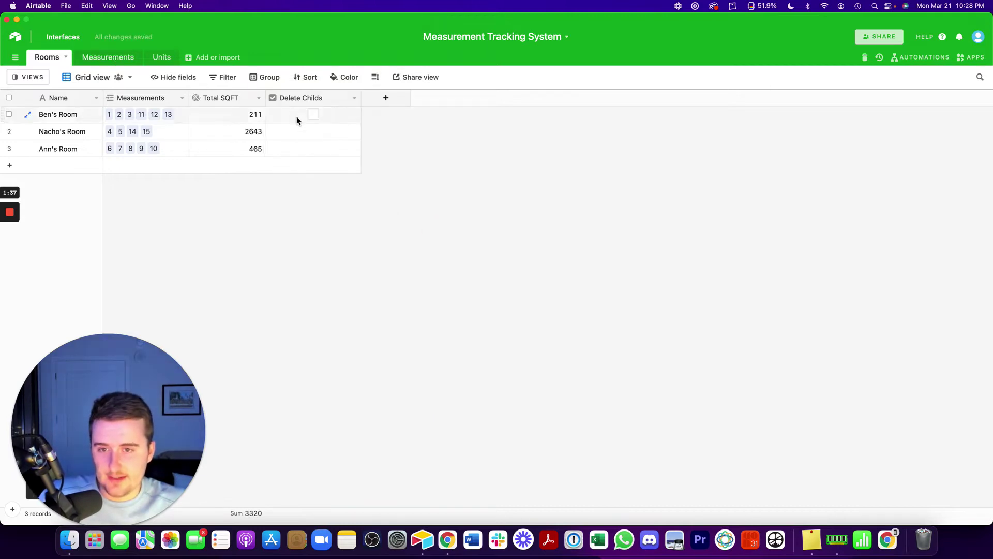
left_click(313, 132)
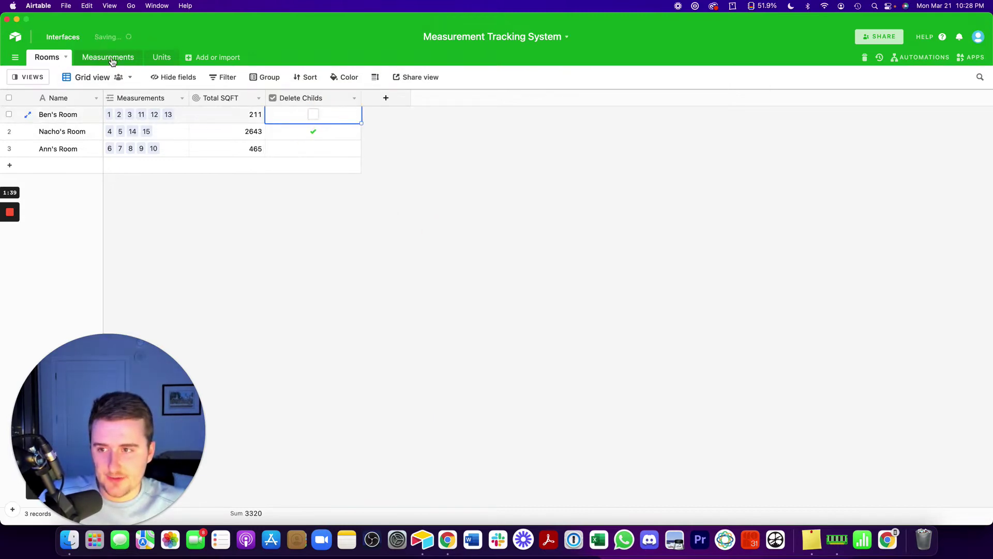
key("ctrl+shift+Right")
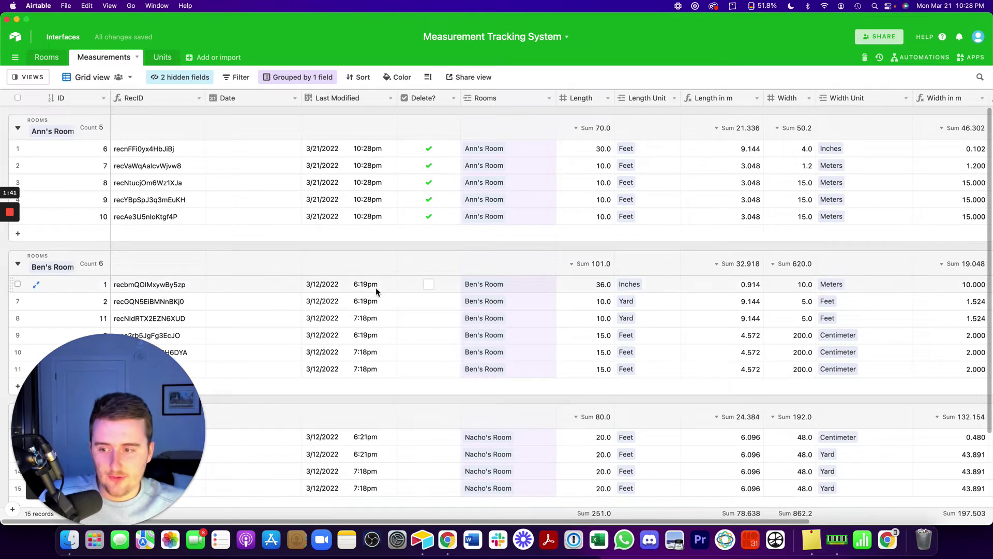
Add a Delete Childs lookup column from the Rooms field to Measurements
scroll(376, 287, "down", 2)
scroll(374, 286, "down", 2)
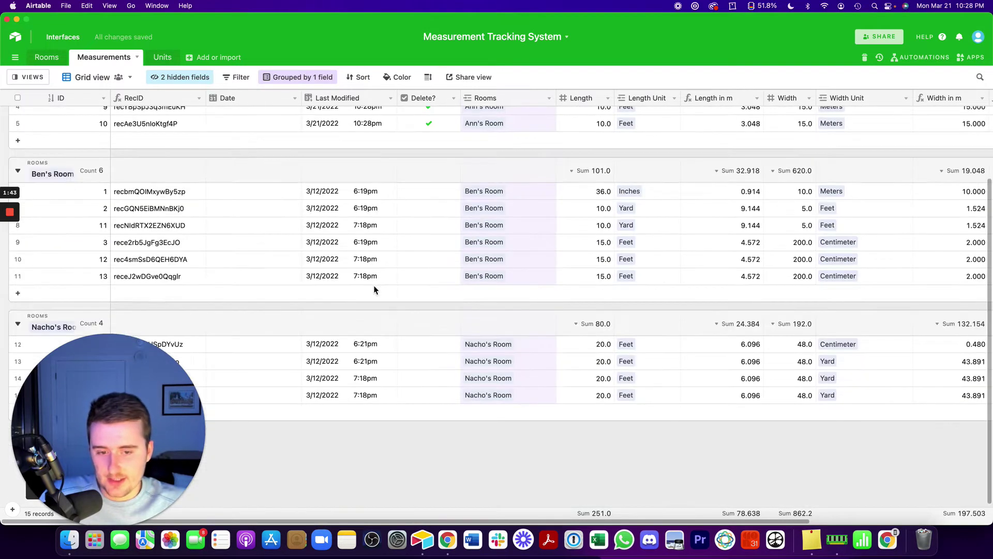
right_click(506, 112)
right_click(505, 102)
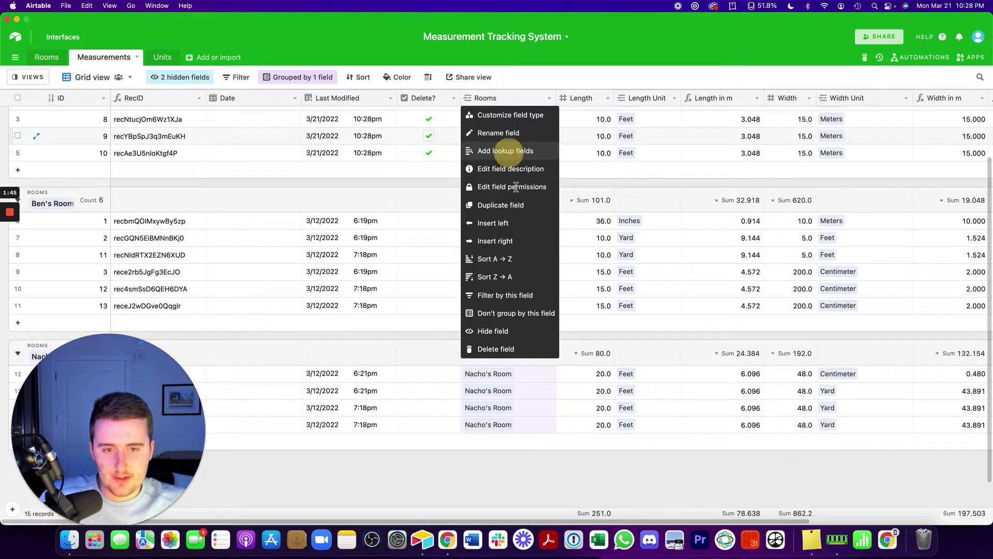
left_click(517, 151)
left_click(526, 247)
left_click(569, 408)
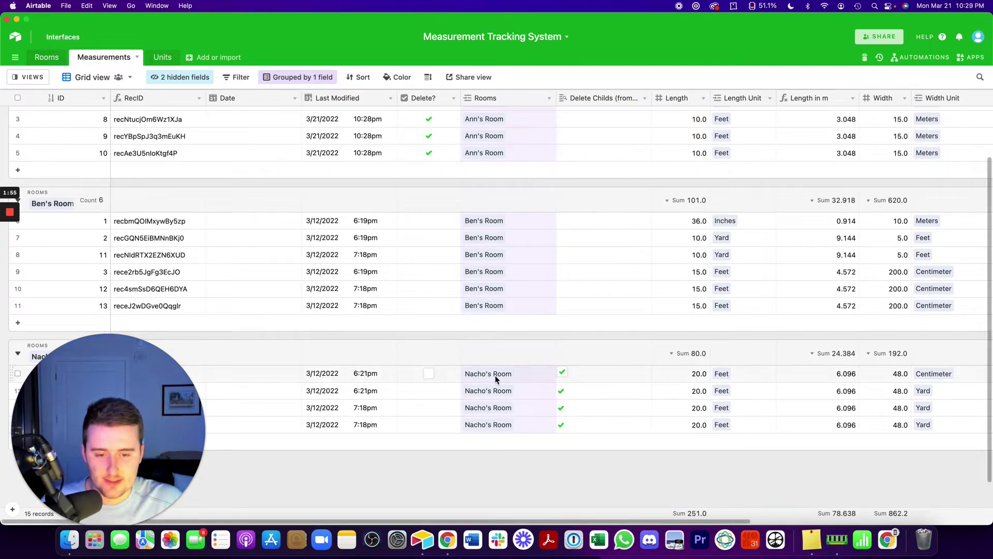
left_click(564, 374)
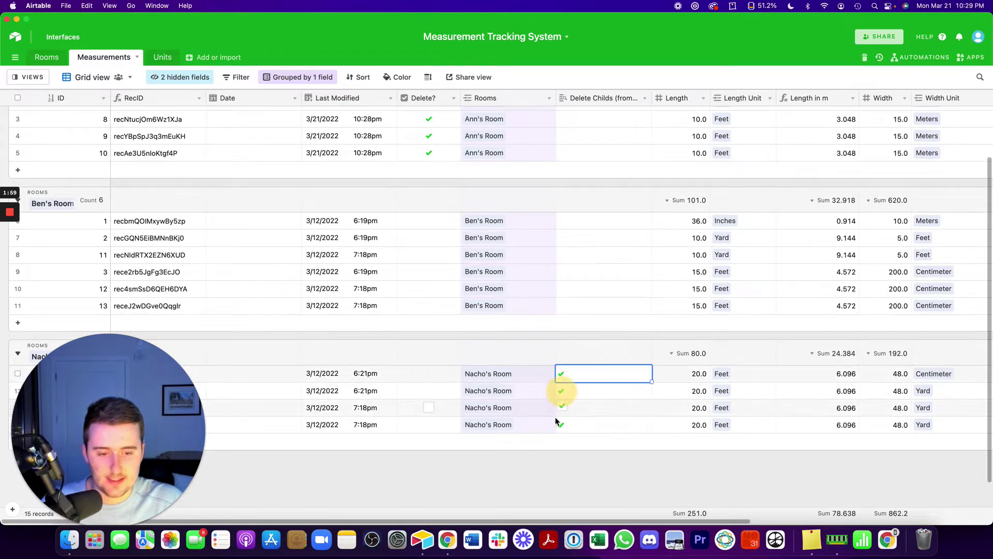
left_click(517, 451)
scroll(421, 189, "up", 2)
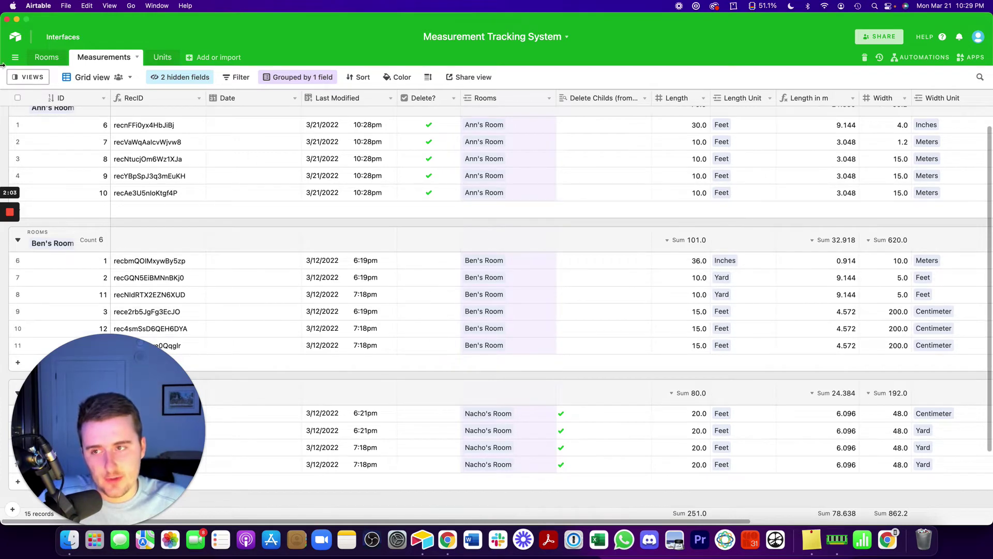
Tick Delete Childs for Ben's Room in the Rooms table, then go back to Measurements
left_click(47, 57)
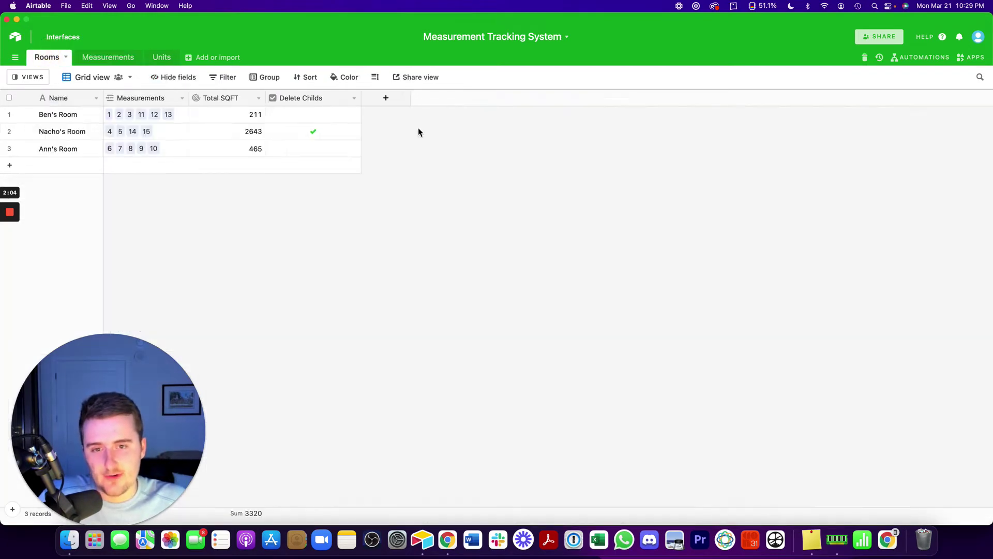
left_click(309, 114)
left_click(106, 57)
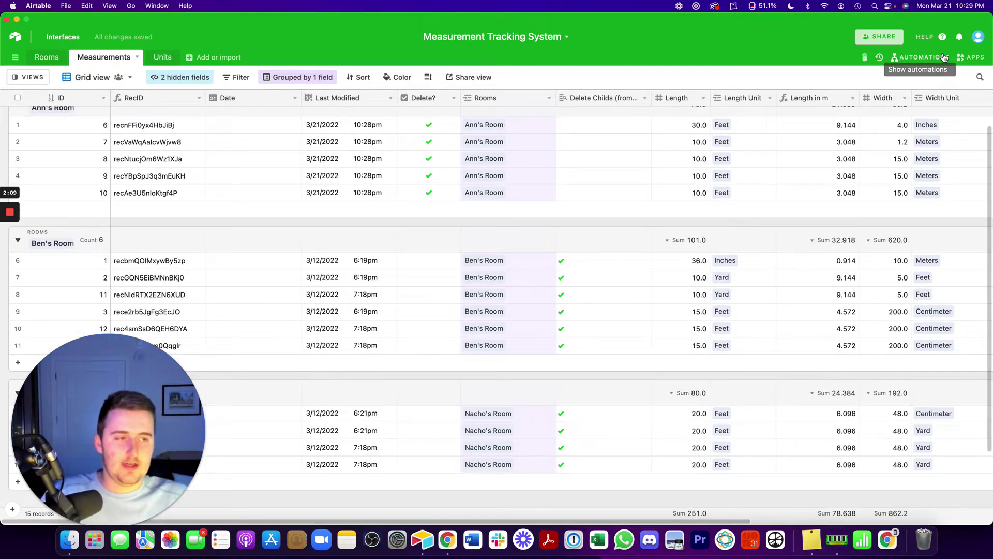
Create a custom automation named 'Delete Measurements'
left_click(920, 57)
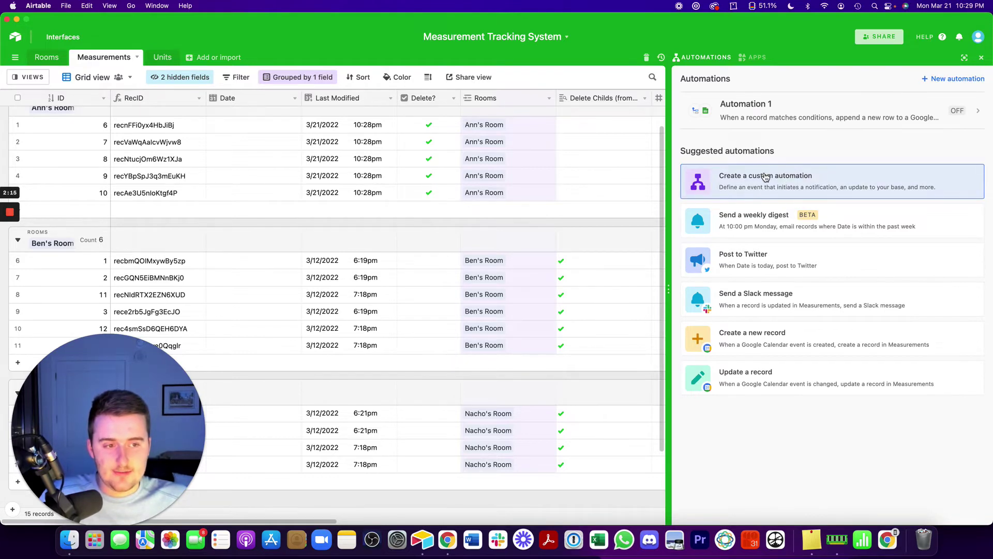
left_click(765, 177)
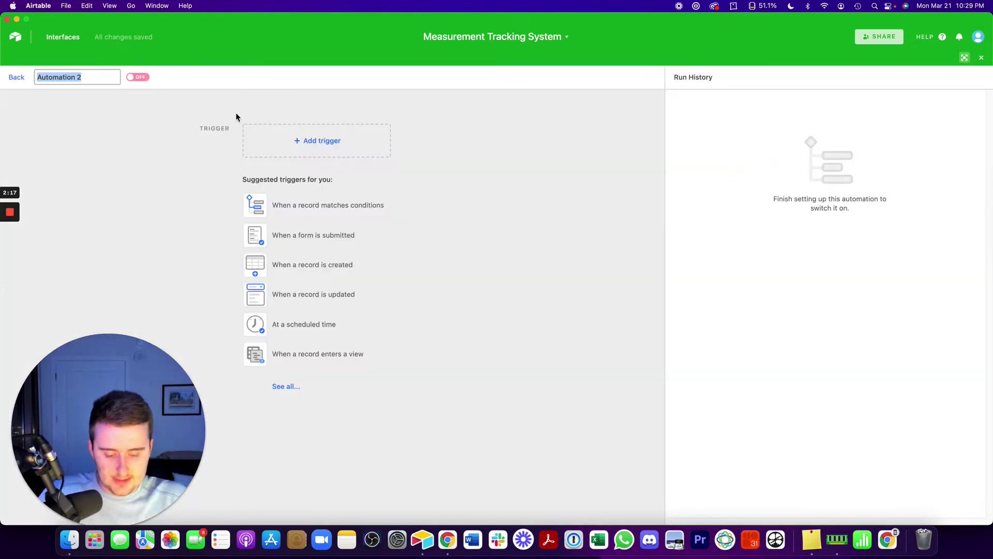
type("Delete Mea")
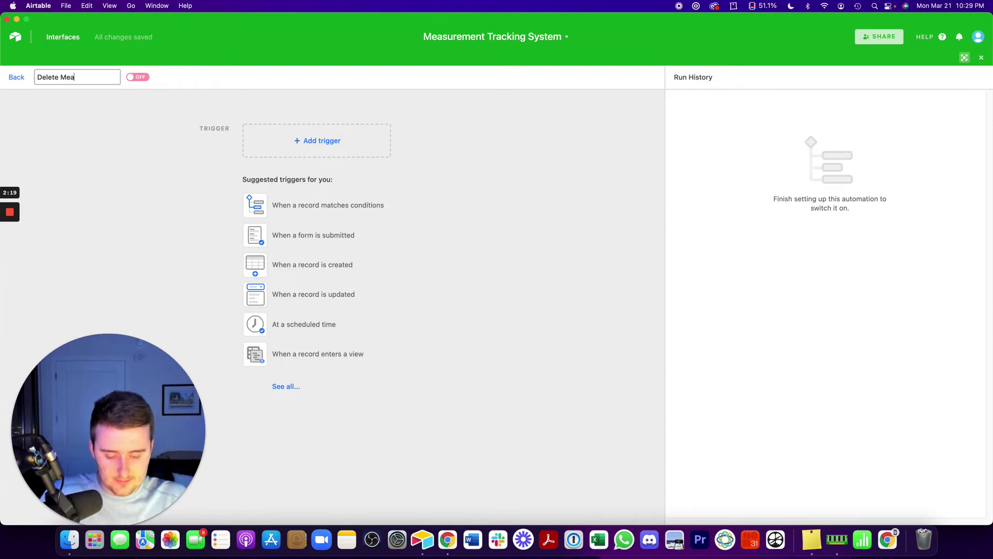
type("surements")
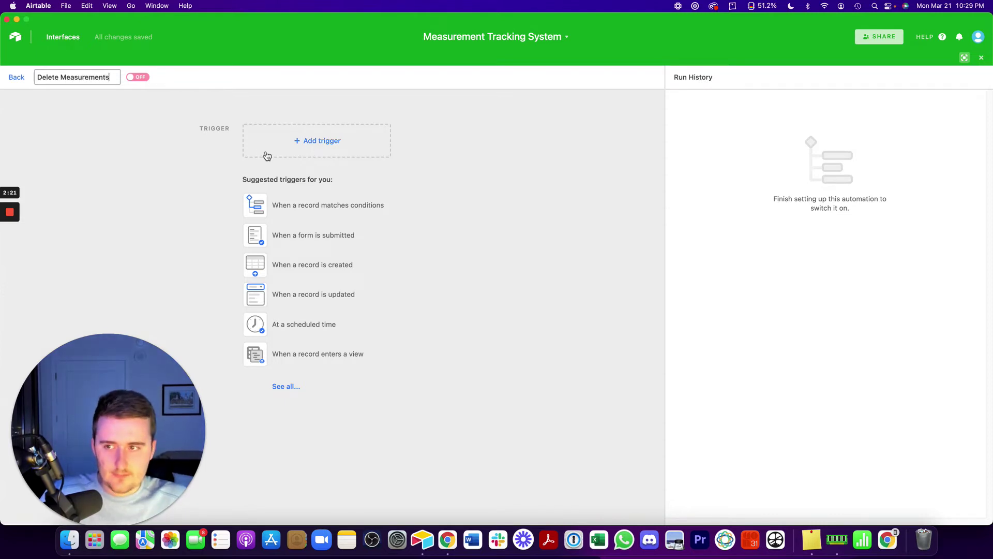
left_click(340, 147)
Set a 'When a record matches conditions' trigger on Measurements with Delete? is checked
left_click(333, 177)
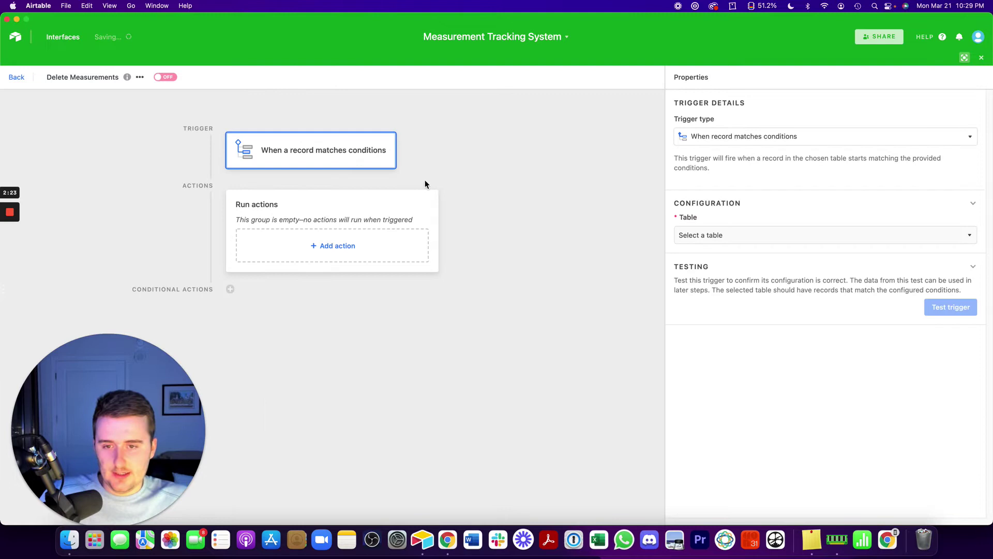
left_click(726, 235)
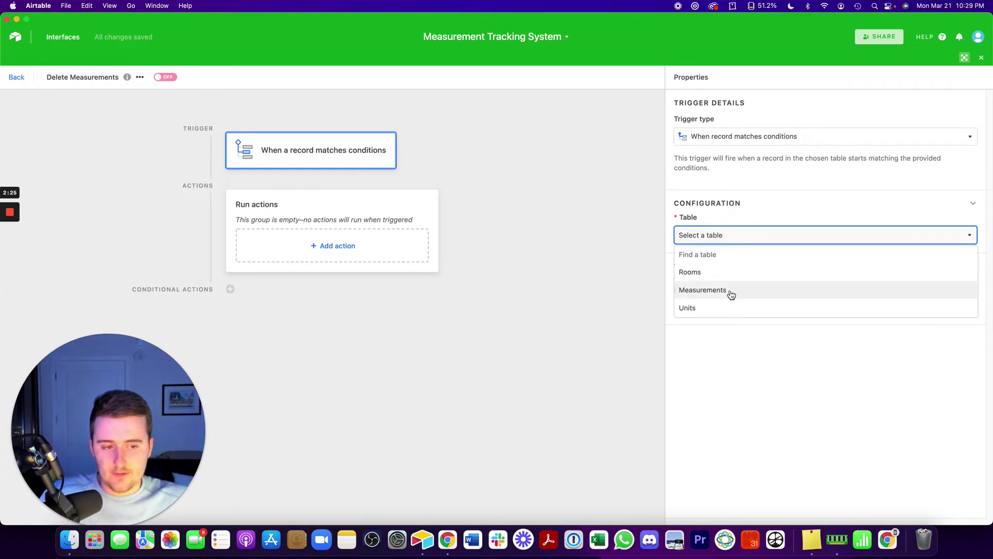
left_click(729, 290)
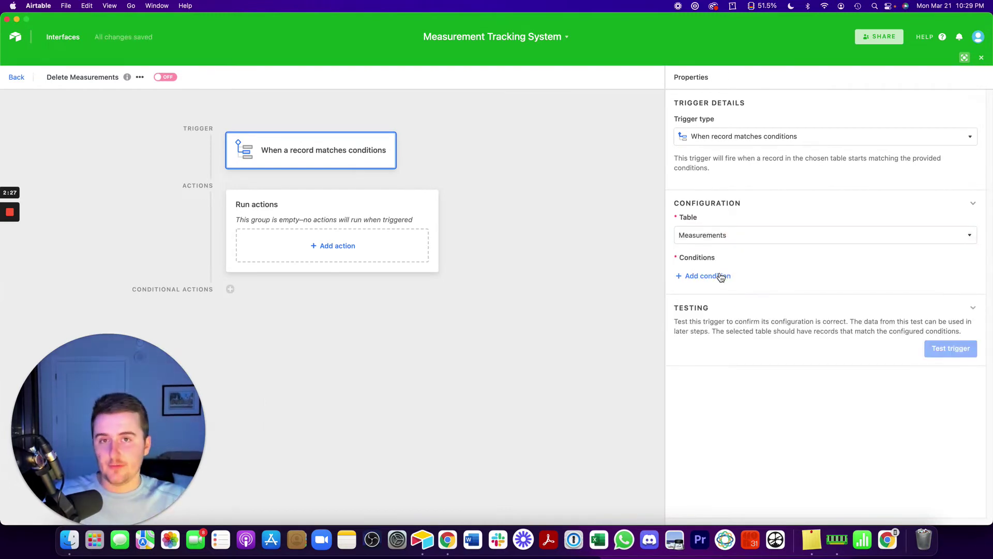
left_click(721, 276)
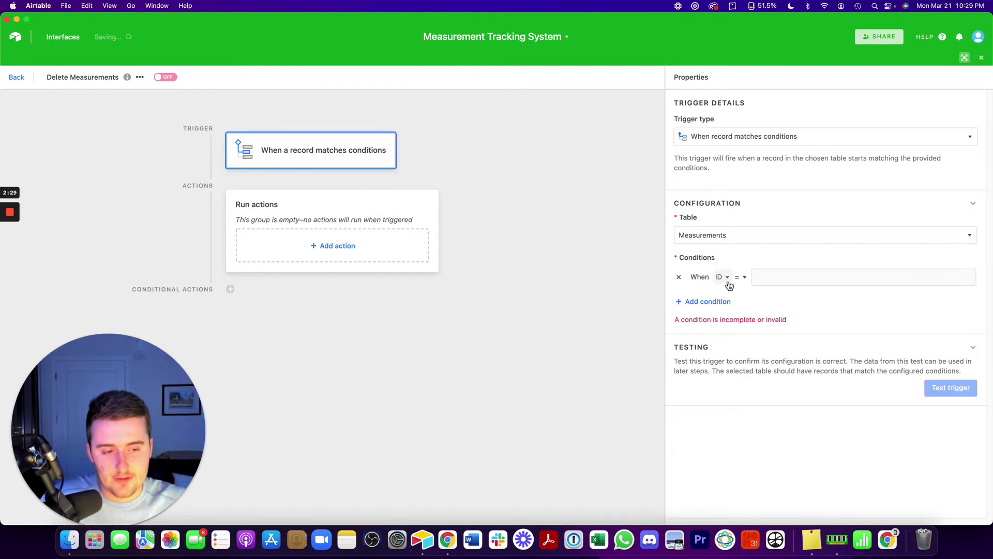
left_click(727, 278)
left_click(738, 383)
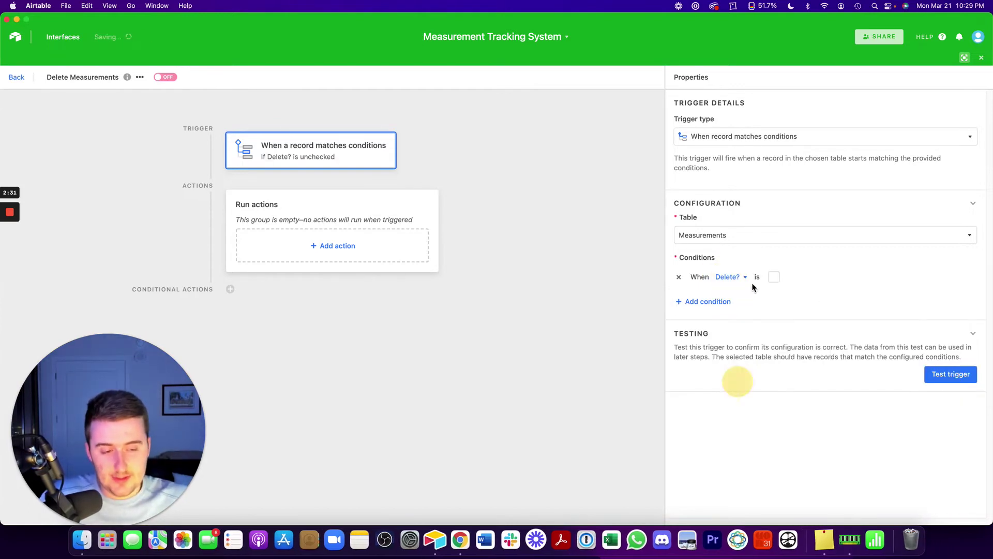
left_click(776, 278)
Add a second condition, Delete Childs (from Rooms) is checked, and test the trigger
left_click(711, 304)
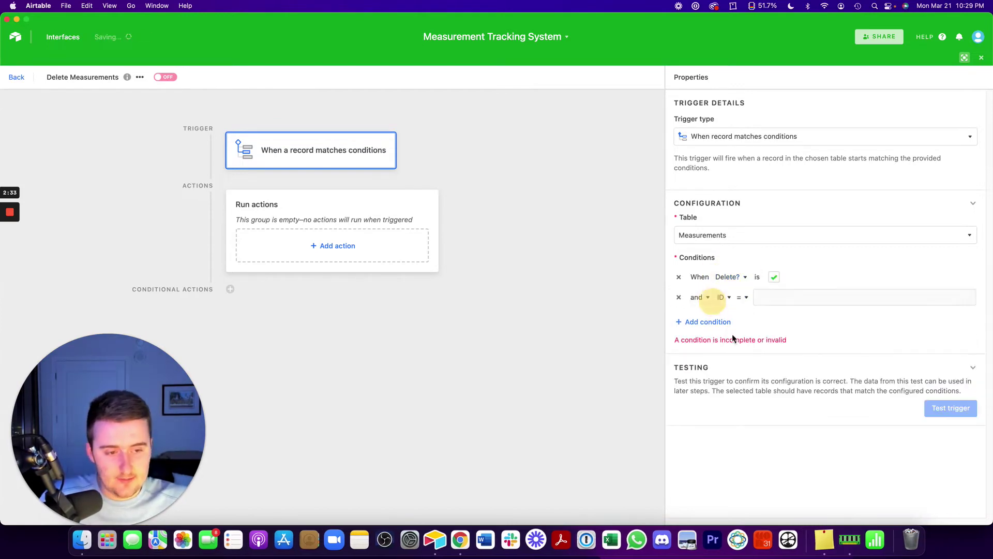
left_click(731, 297)
scroll(756, 362, "down", 5)
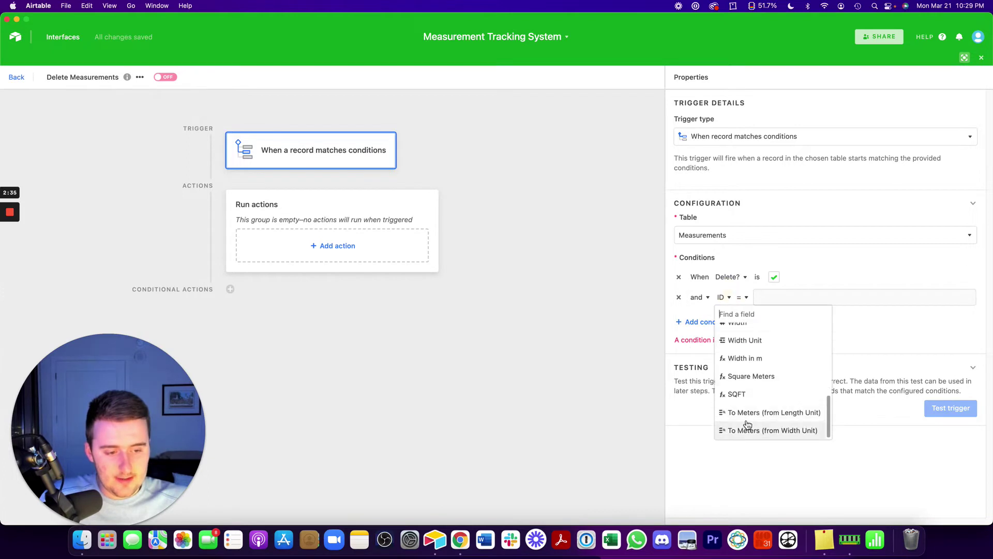
scroll(749, 414, "up", 1)
scroll(752, 413, "up", 5)
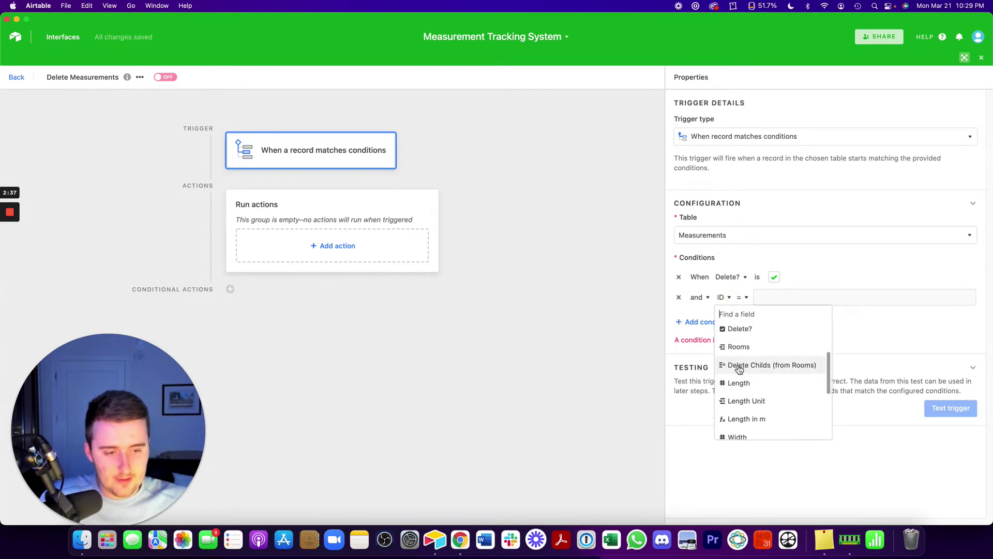
left_click(738, 364)
left_click(840, 298)
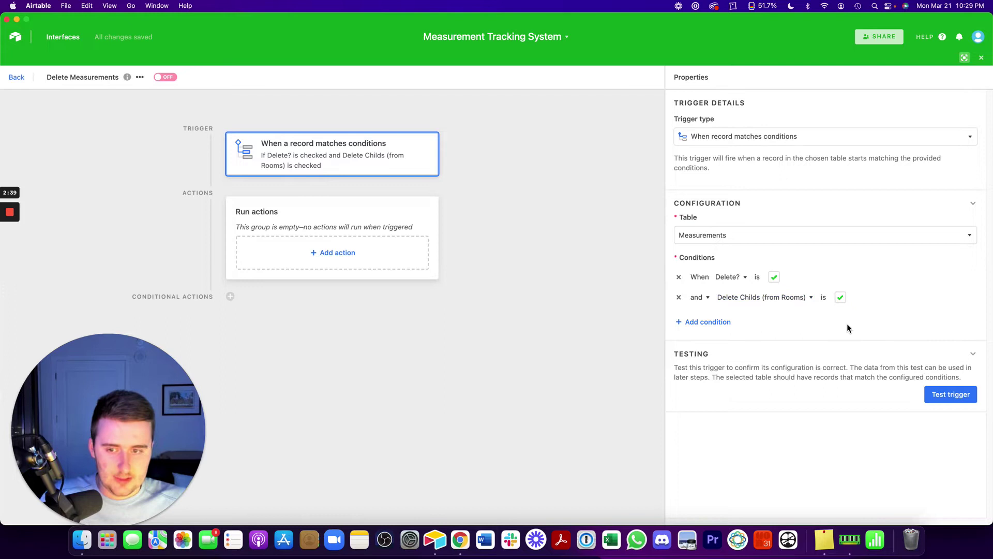
left_click(951, 393)
Combine the two conditions with 'or' and retest the trigger
scroll(869, 334, "down", 1)
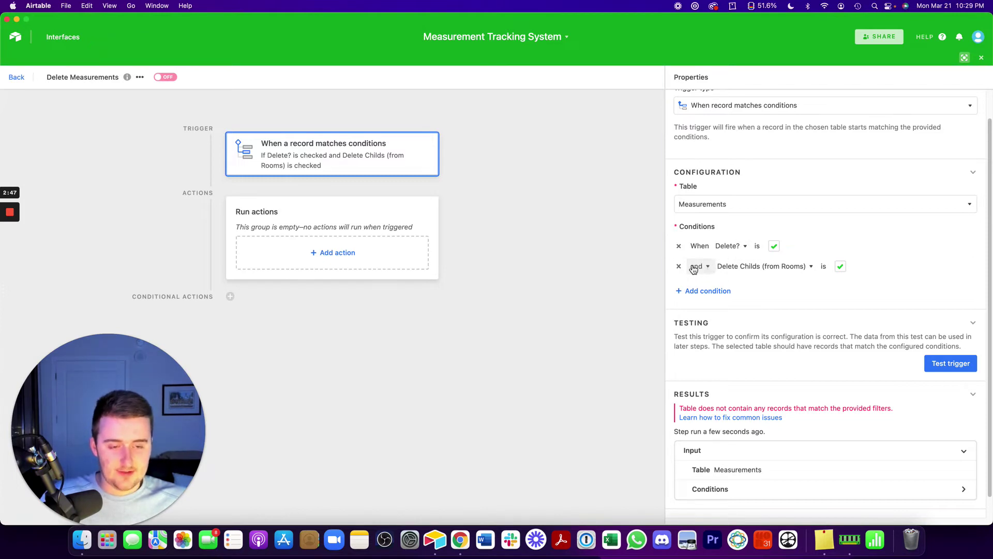
left_click(696, 266)
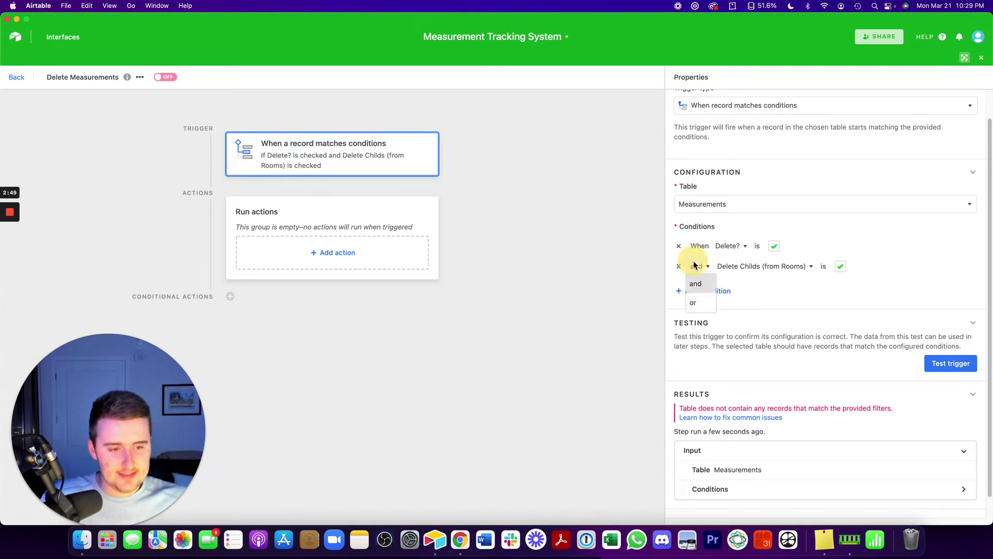
left_click(694, 303)
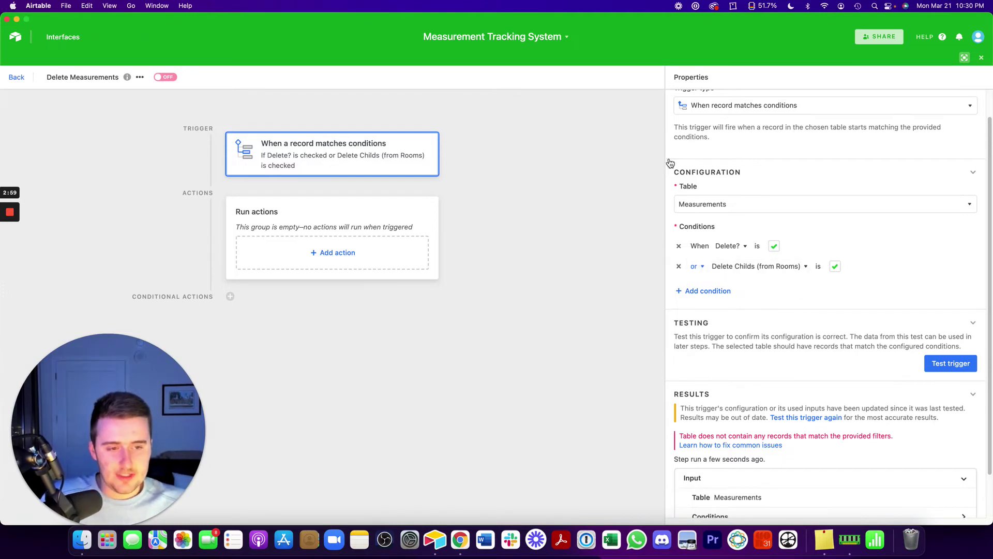
left_click(950, 364)
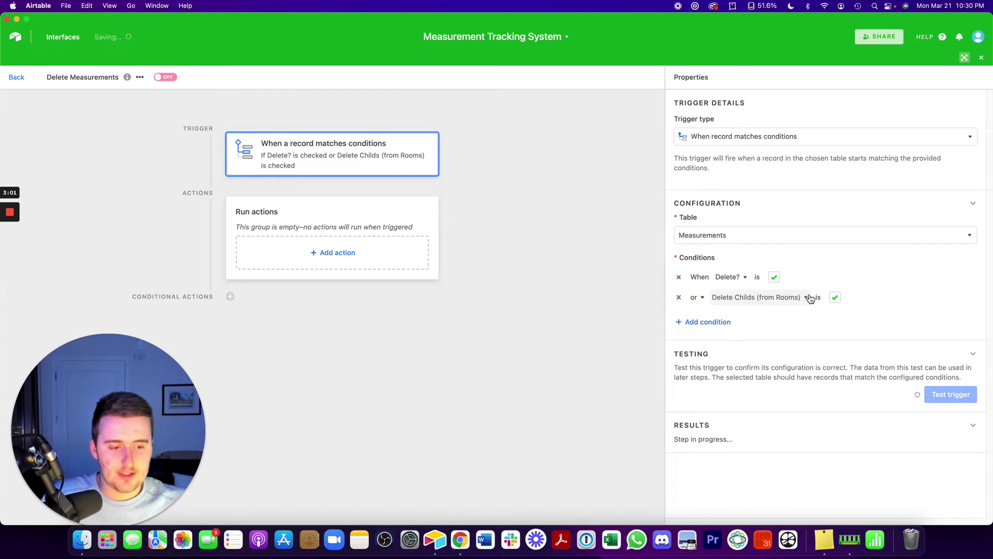
Add a Run script action under Run actions
left_click(358, 254)
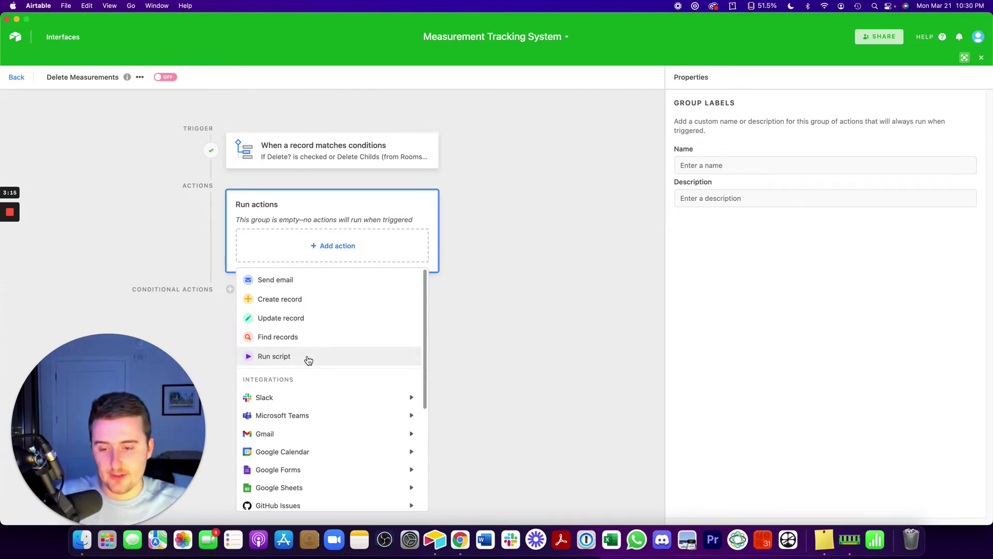
left_click(309, 358)
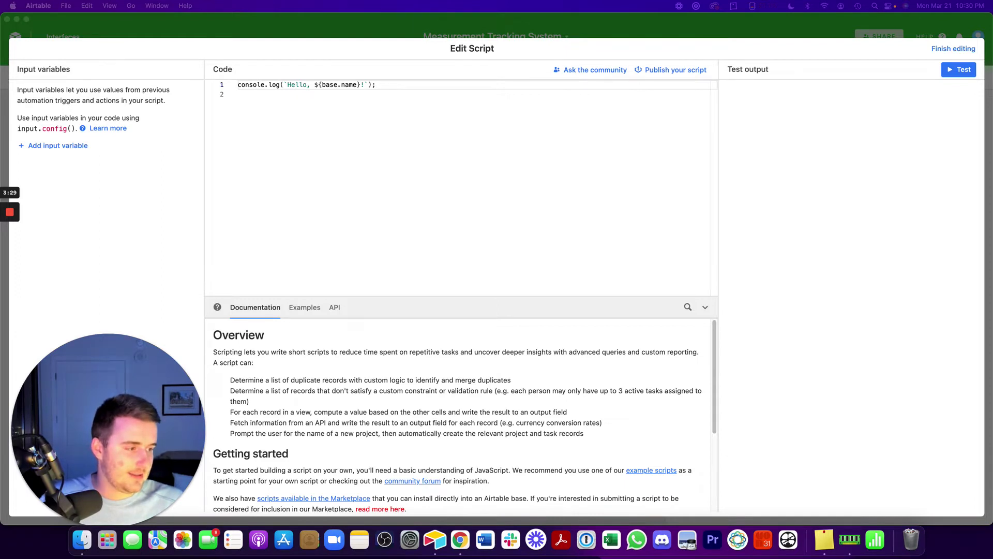
Replace the sample code with the pasted four-line deleteRecordAsync script
left_click(457, 103)
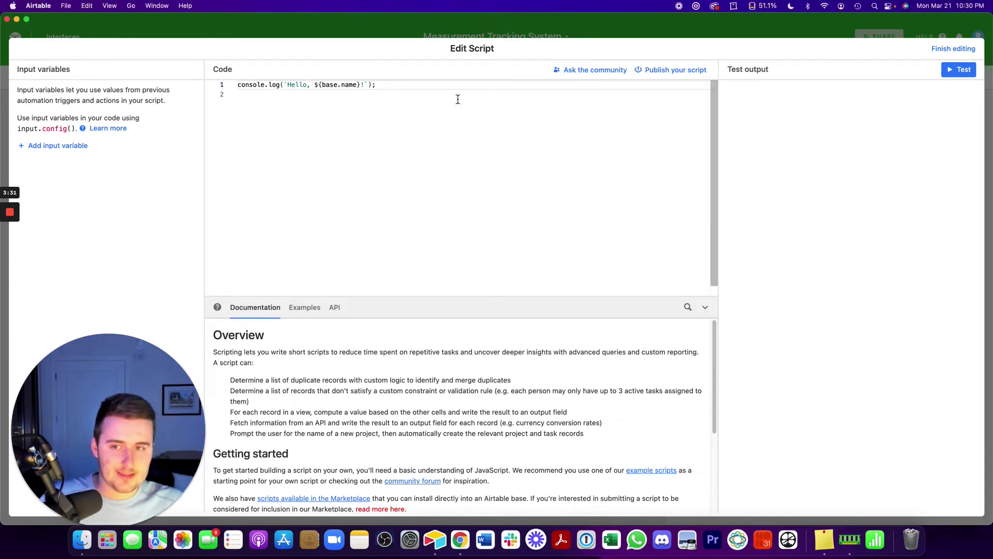
key("super+a")
type("let table = base.getTable(\"Table Name\"); let inputConfig = input.config(); let recordId = inputConfig['recordId'] await table.deleteRecordAsync(recordId);")
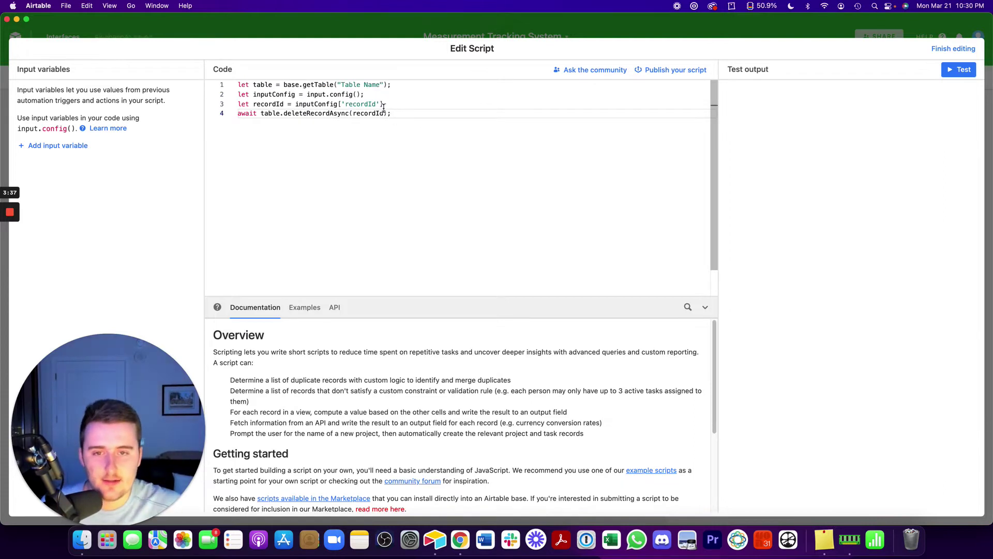
Check code suggestions for the table name, line 2 and recordId, then select all four lines
left_click(384, 85)
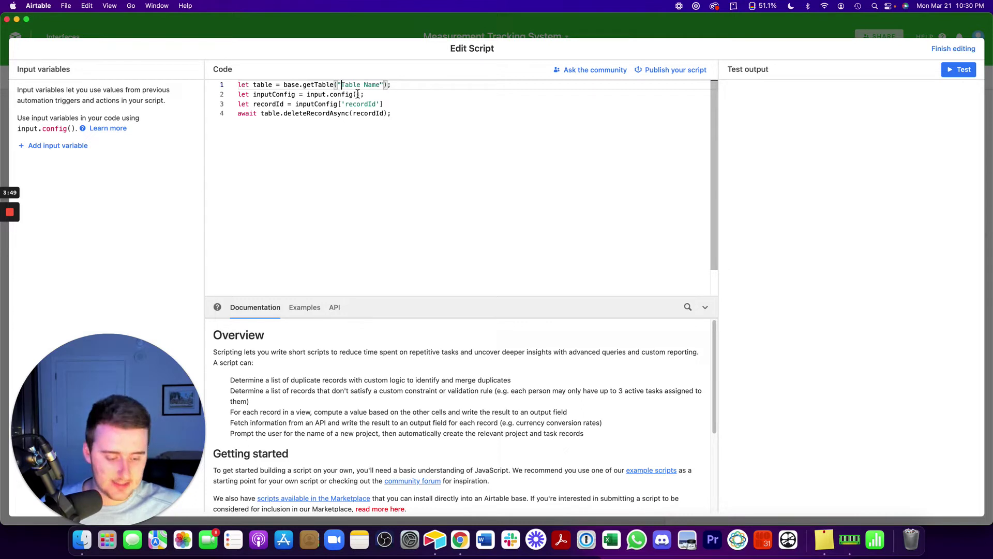
key("ctrl+space")
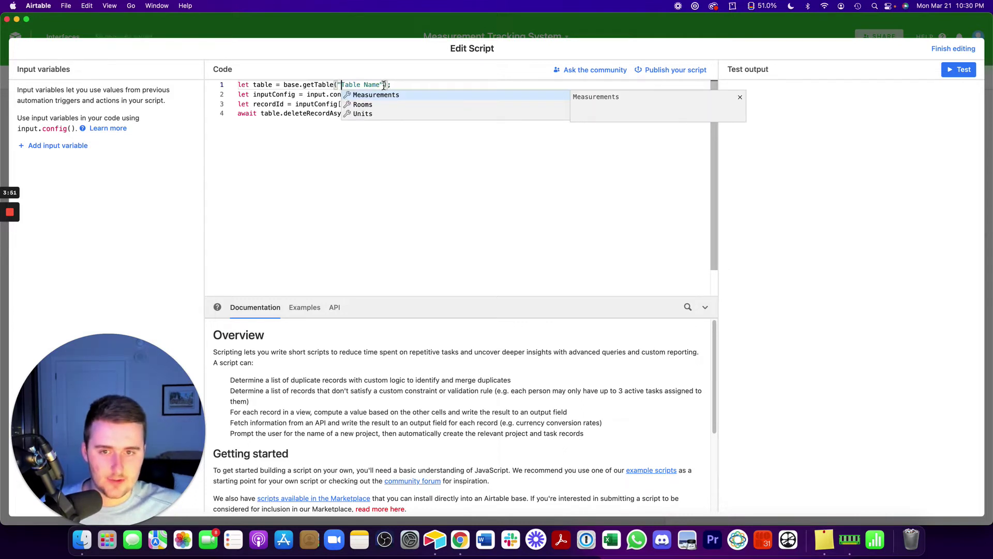
key("Escape")
left_click(366, 95)
key("ctrl+space")
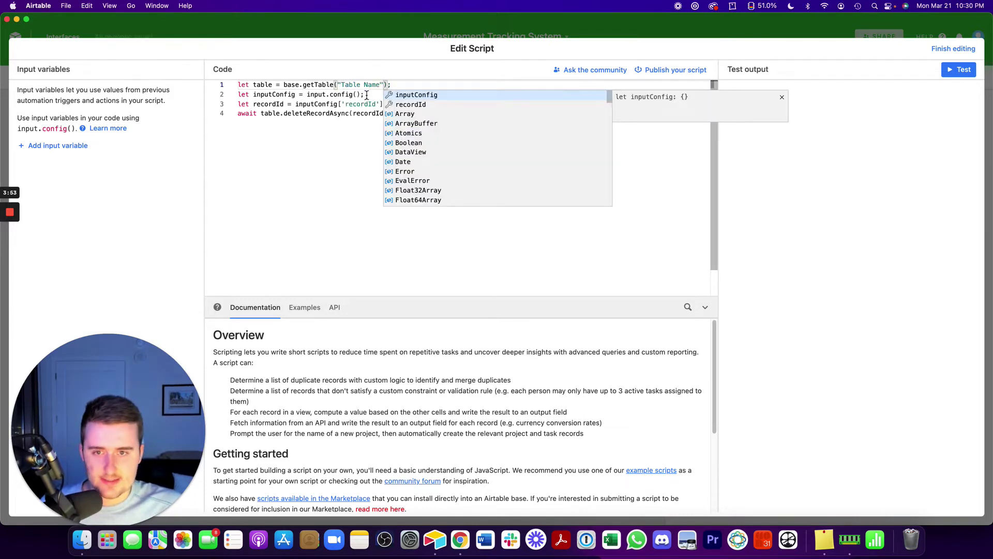
left_click(345, 104)
key("ctrl+space")
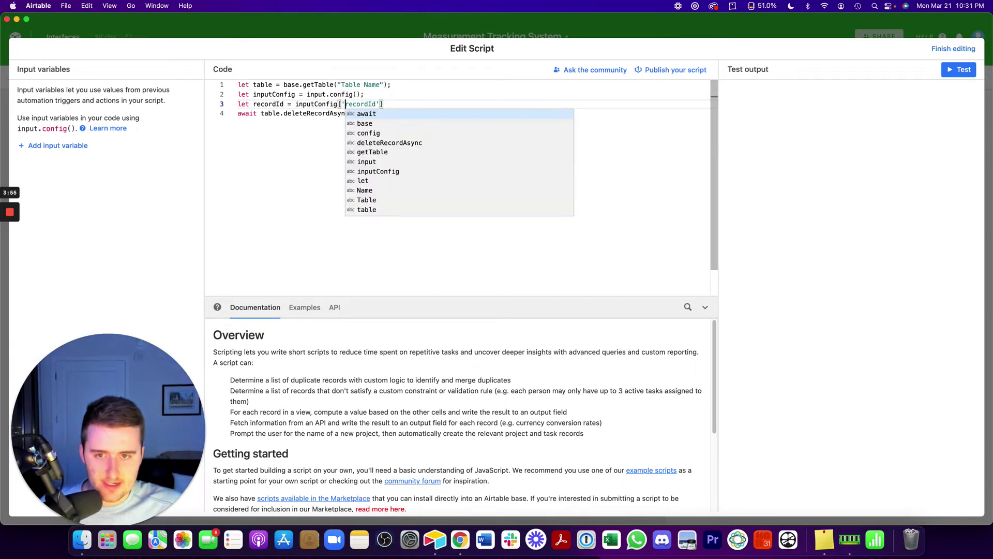
left_click(381, 104)
key("ctrl+space")
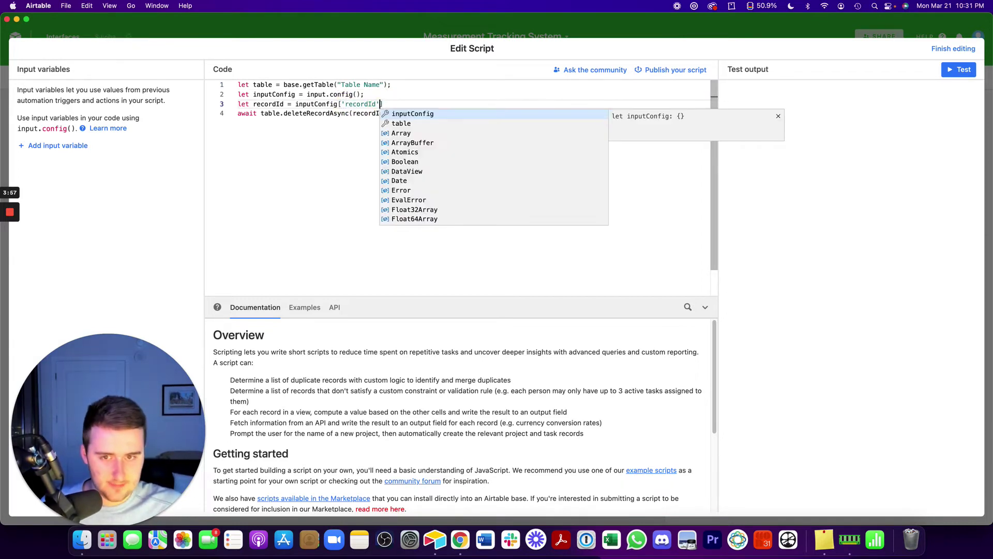
left_click(288, 175)
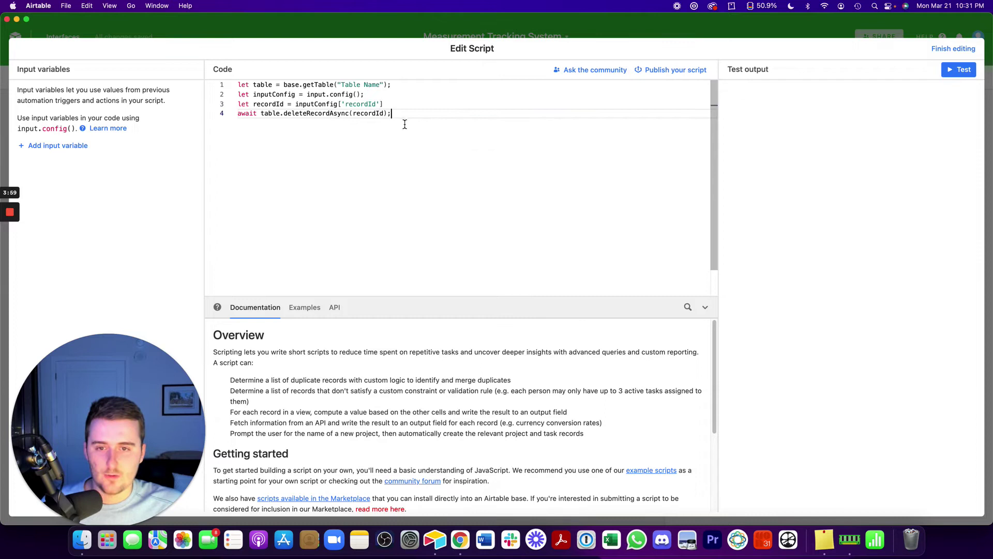
left_click_drag(399, 115, 228, 84)
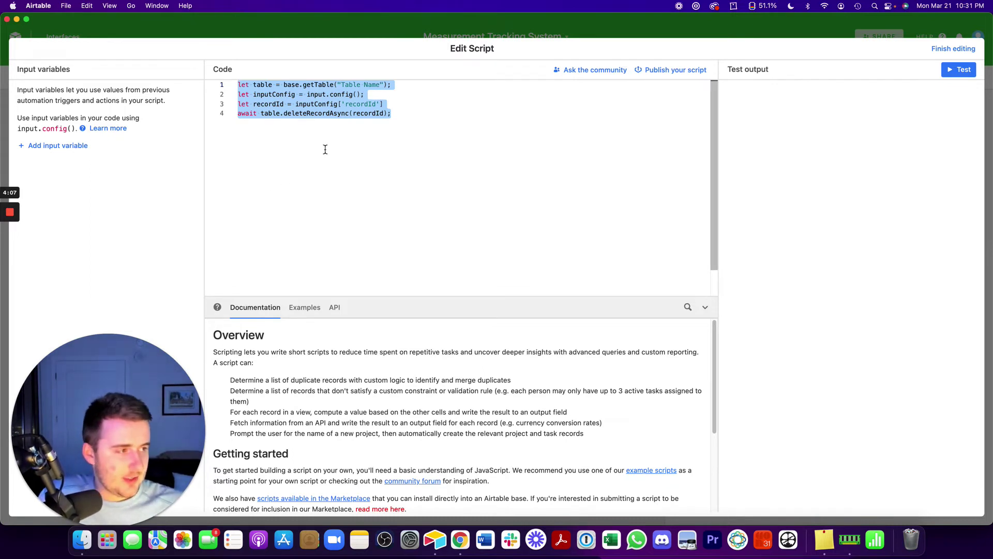
Add a script input variable named recordId
left_click(71, 150)
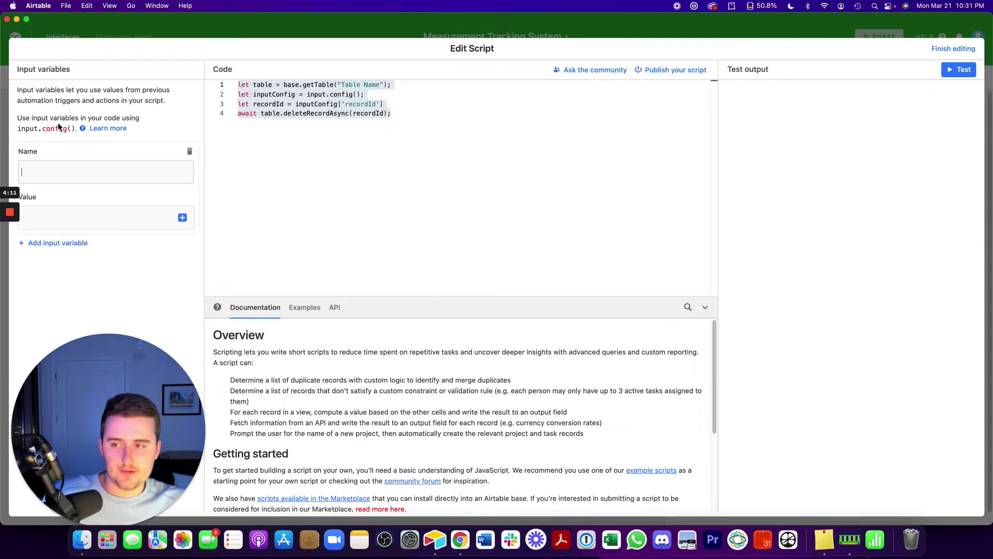
mouse_move(328, 108)
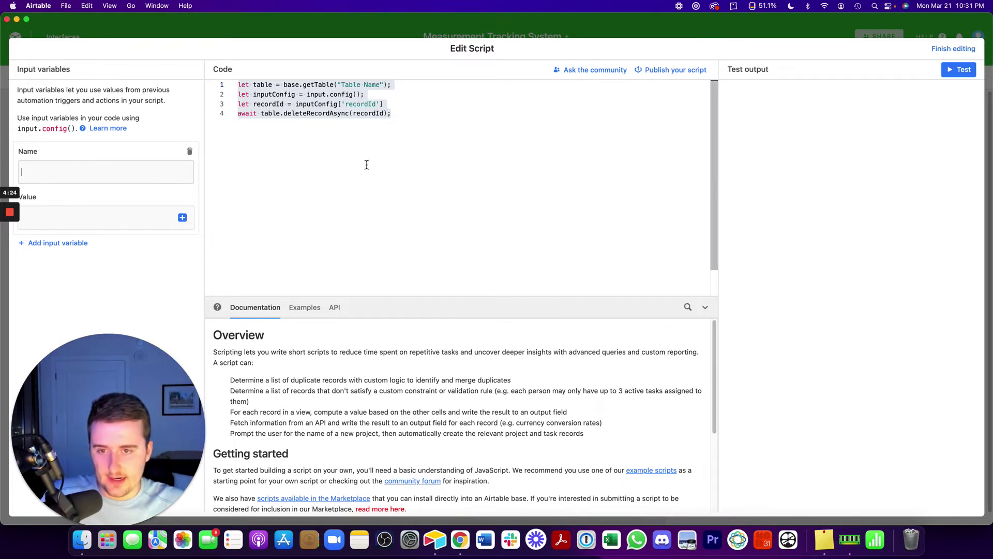
type("recordId")
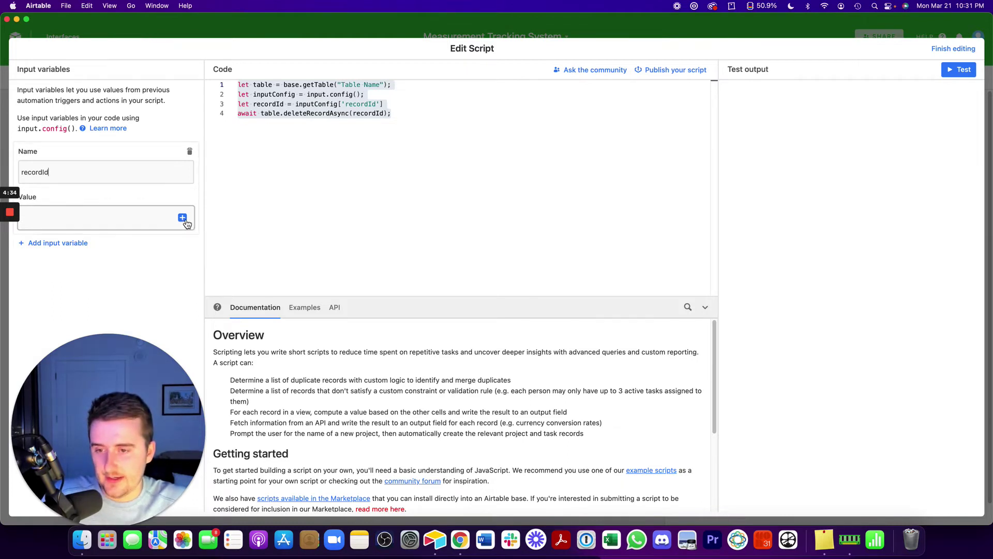
left_click(185, 222)
left_click(253, 200)
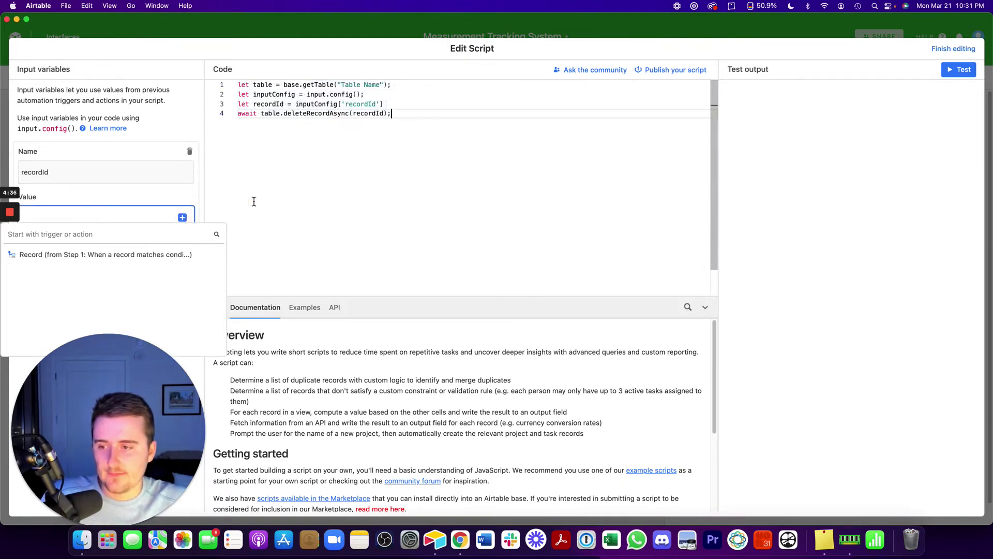
left_click(178, 221)
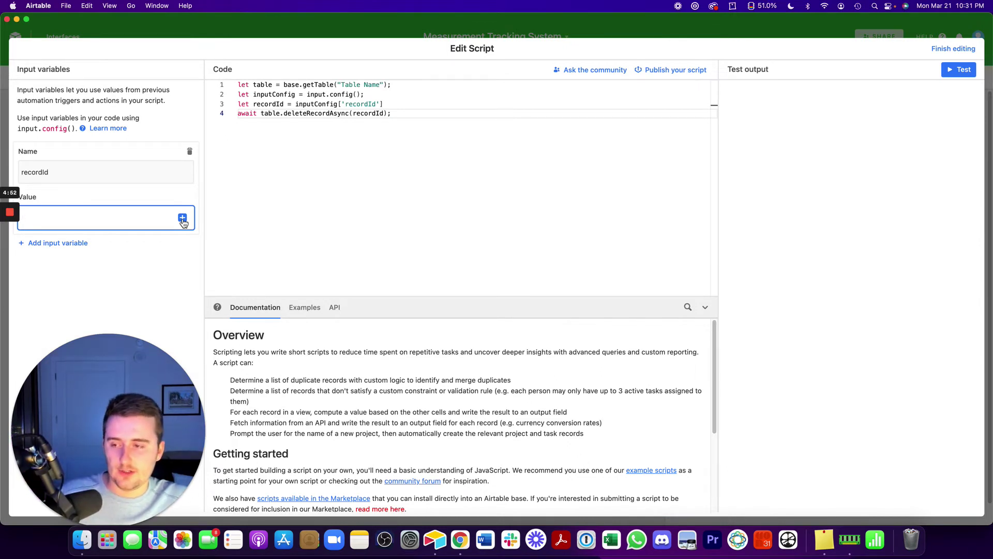
Set recordId's value to the triggering record's Airtable record ID
left_click(182, 218)
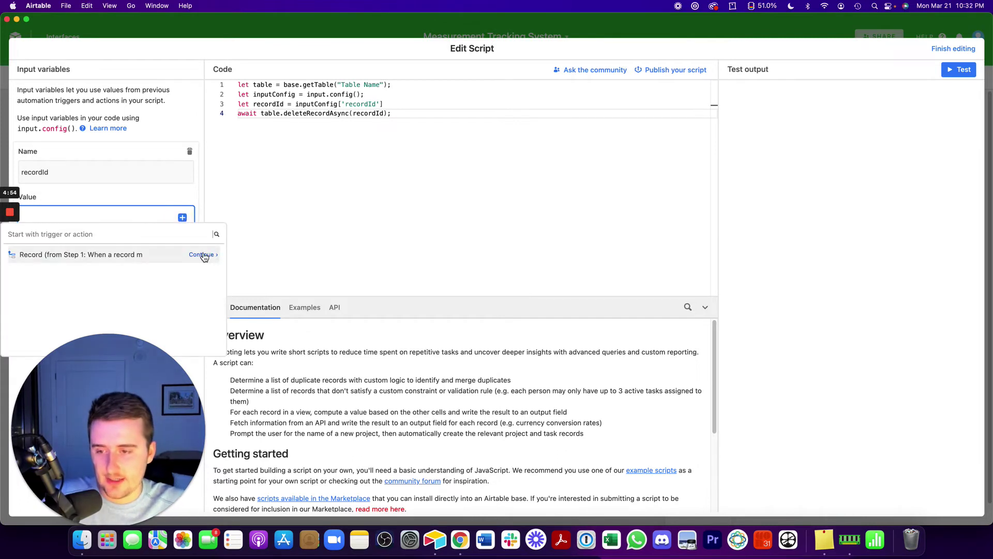
left_click(201, 256)
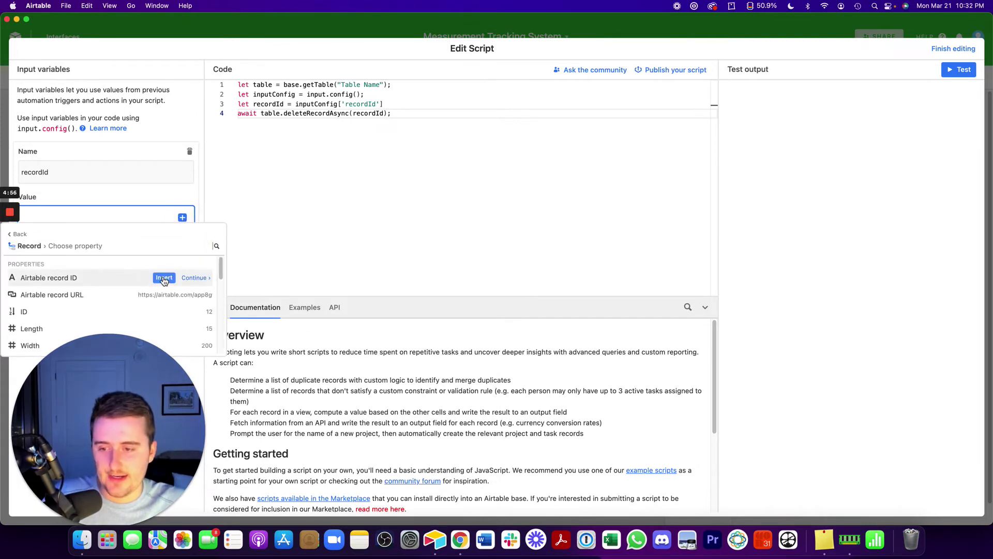
left_click(164, 278)
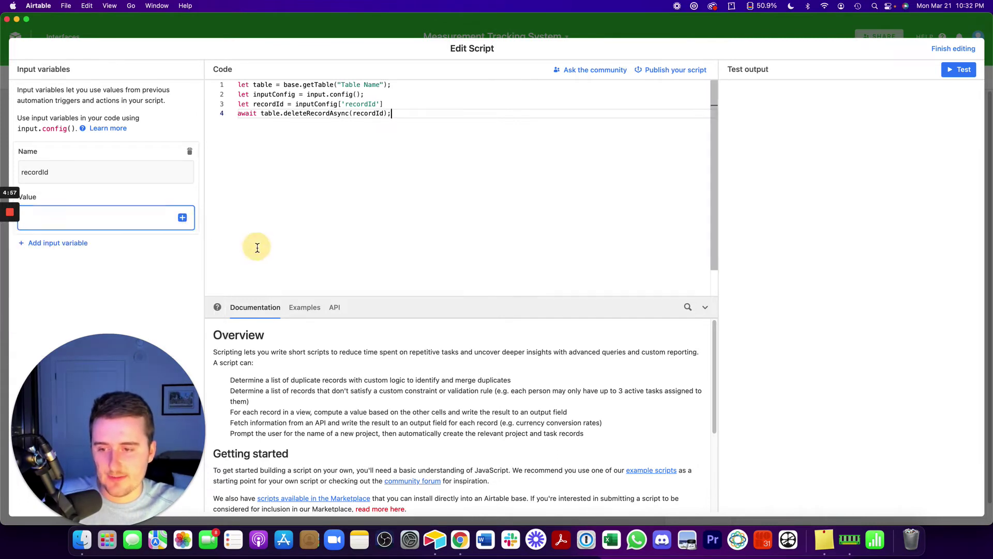
left_click(183, 218)
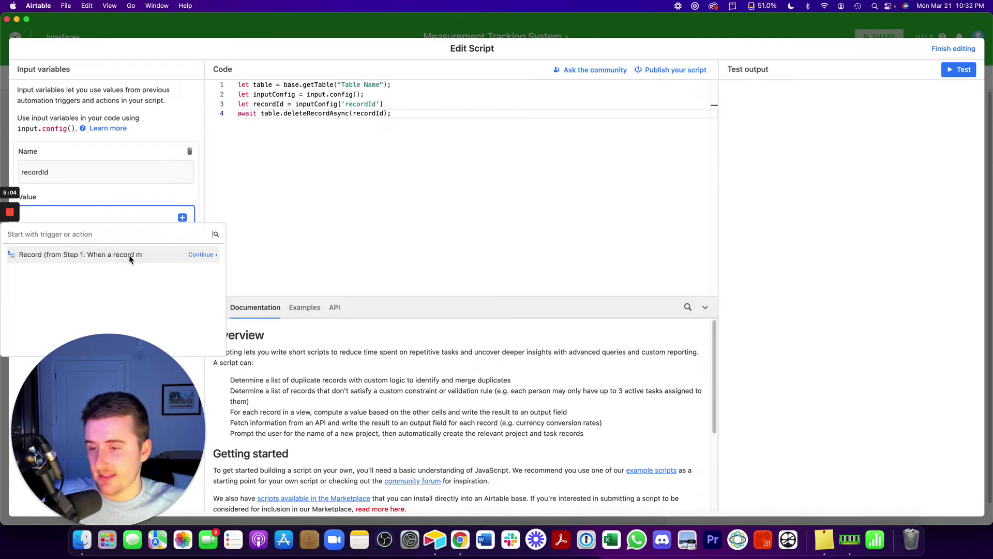
left_click(201, 254)
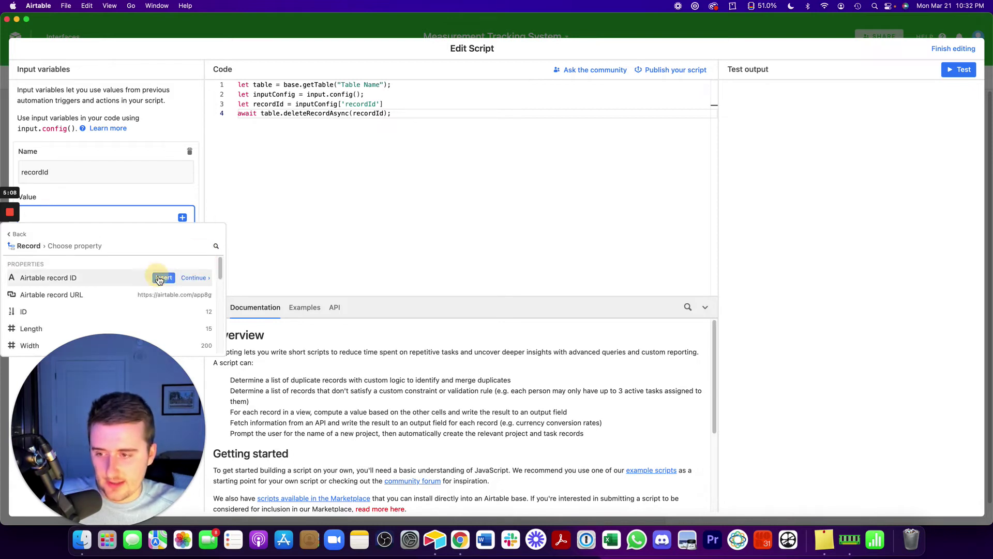
left_click(163, 278)
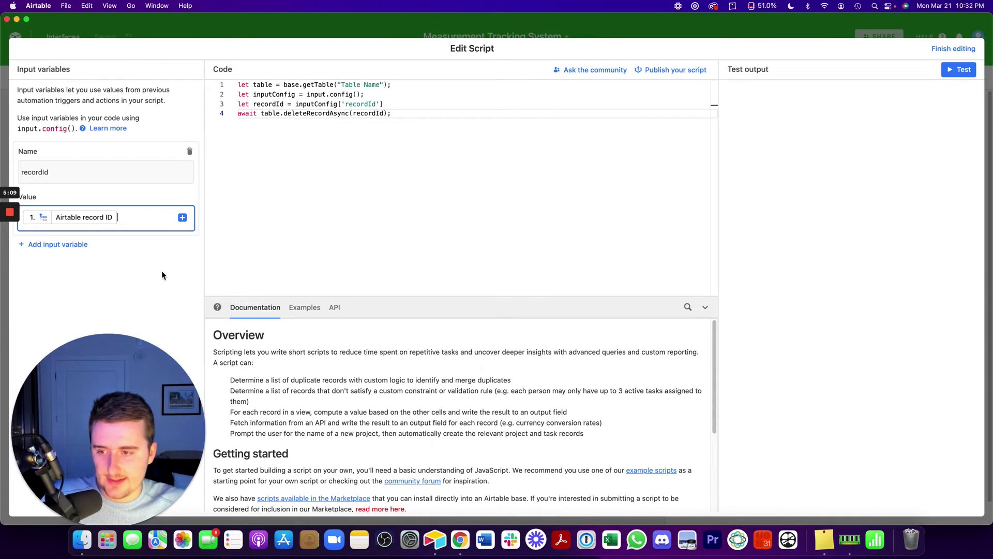
key("BackSpace")
left_click(183, 217)
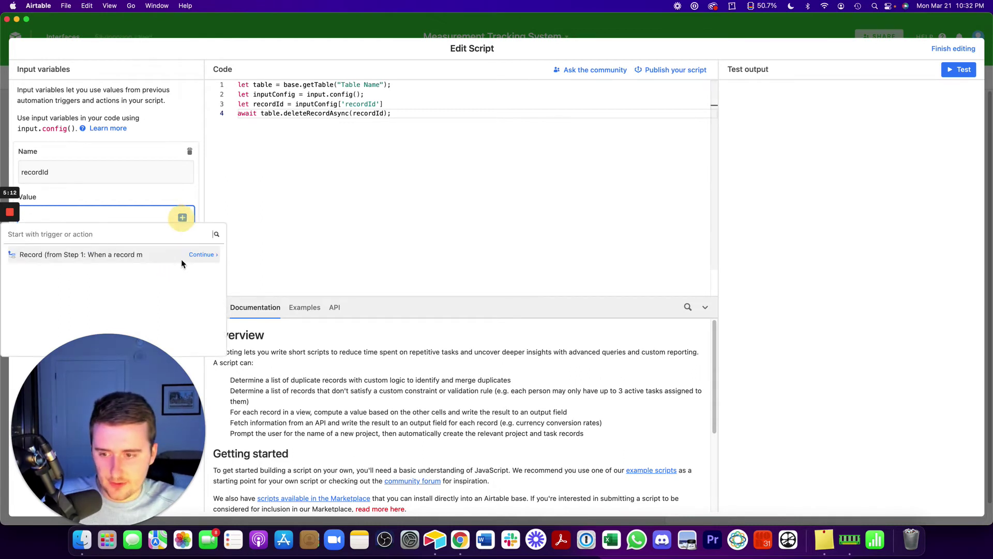
left_click(212, 255)
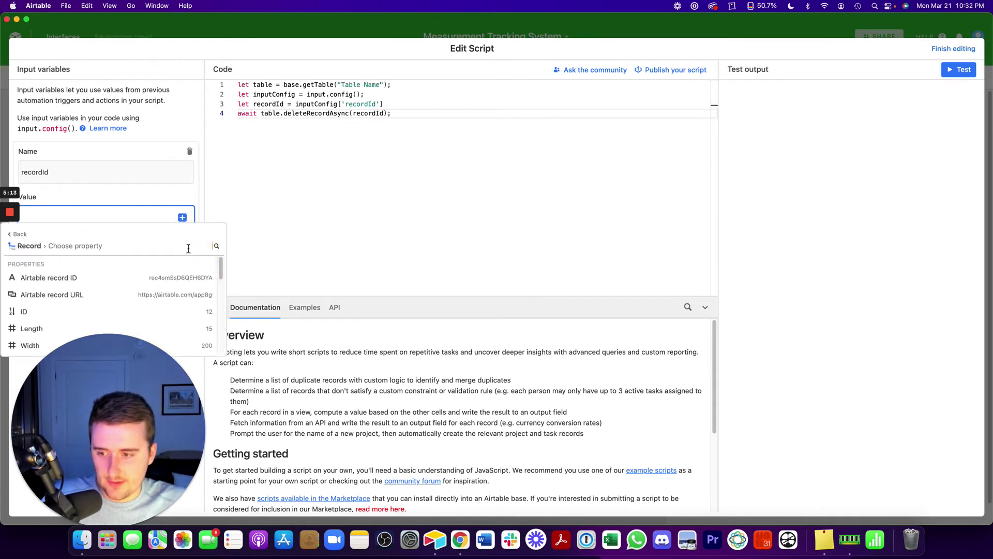
left_click(165, 277)
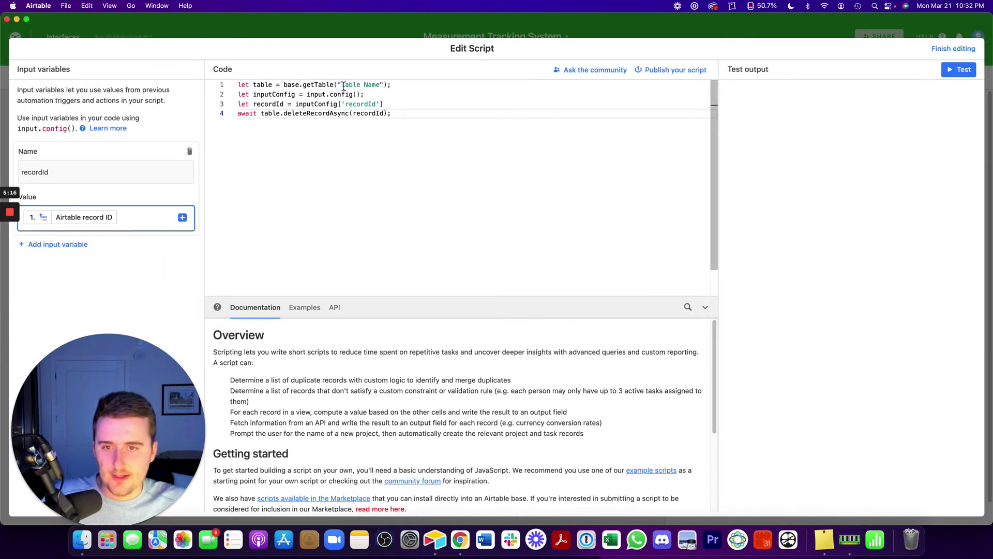
Change the script's table from "Table Name" to Measurements and finish editing
left_click_drag(342, 84, 383, 87)
key("BackSpace")
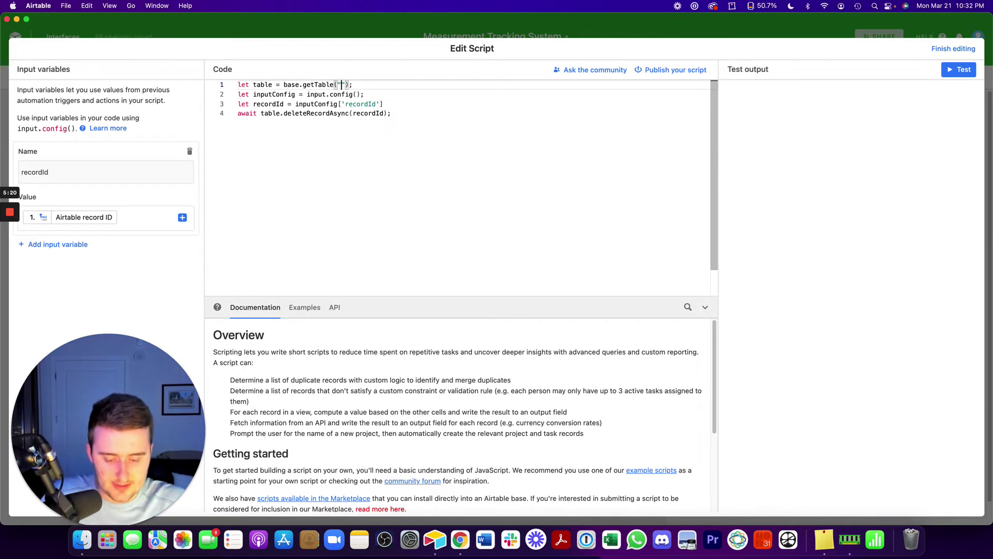
type("Measurements")
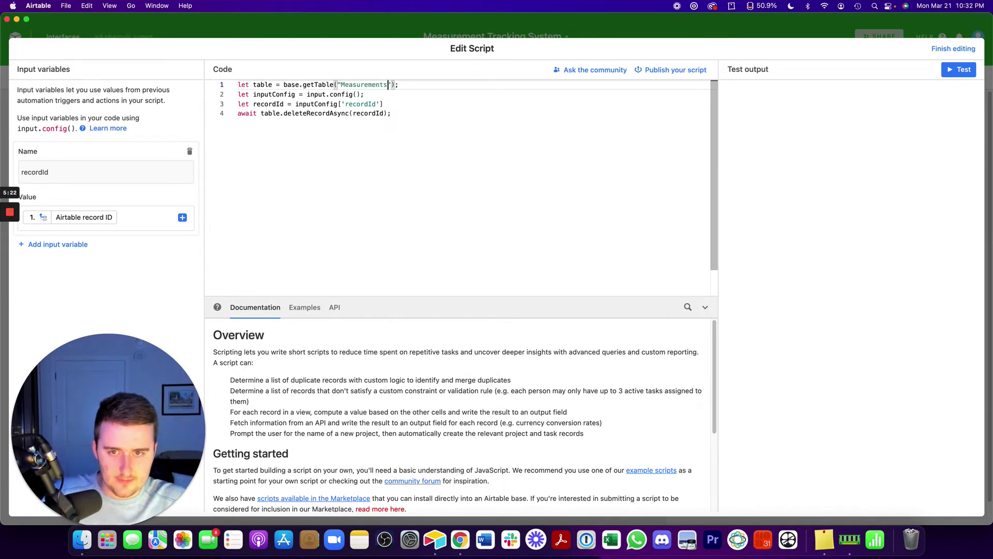
left_click(953, 49)
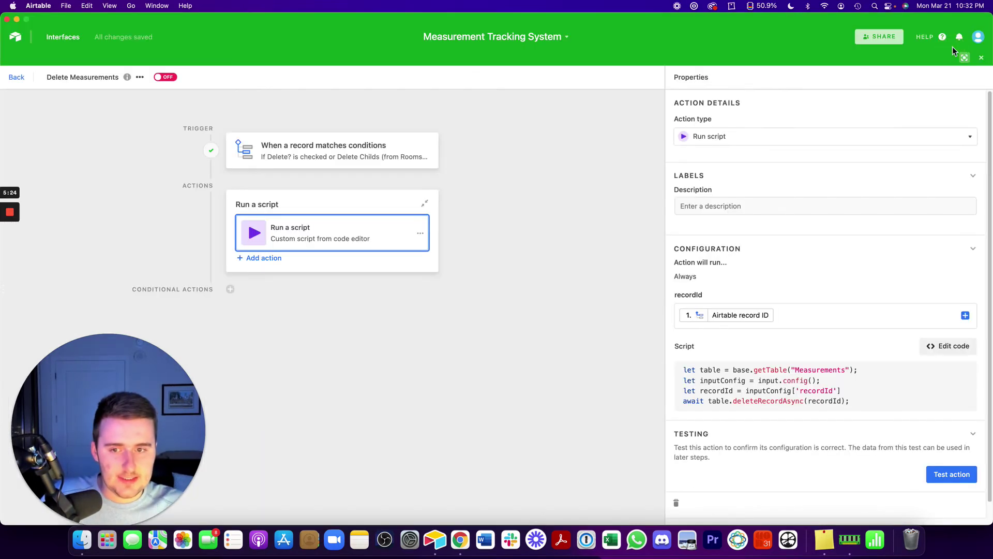
Switch the Delete Measurements automation on and return to the table view
left_click(17, 78)
left_click(170, 173)
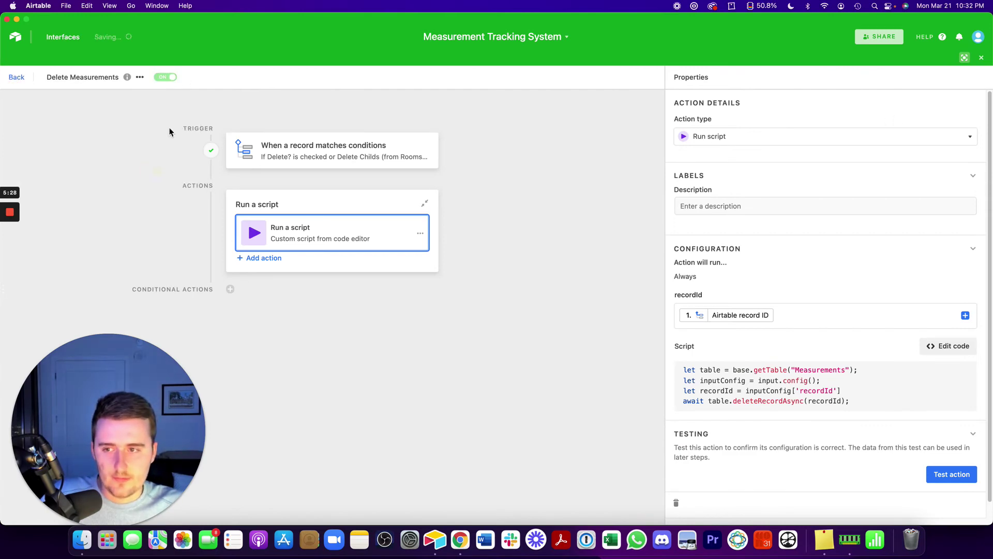
left_click(19, 80)
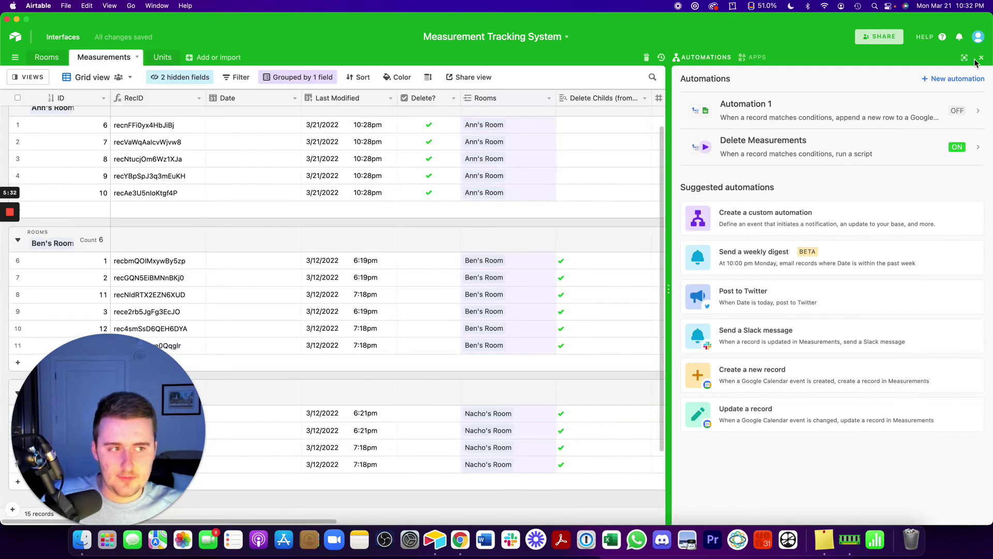
Uncheck all existing Delete? boxes in the Measurements grid
left_click(428, 192)
left_click_drag(449, 135, 446, 186)
key("Delete")
left_click(443, 203)
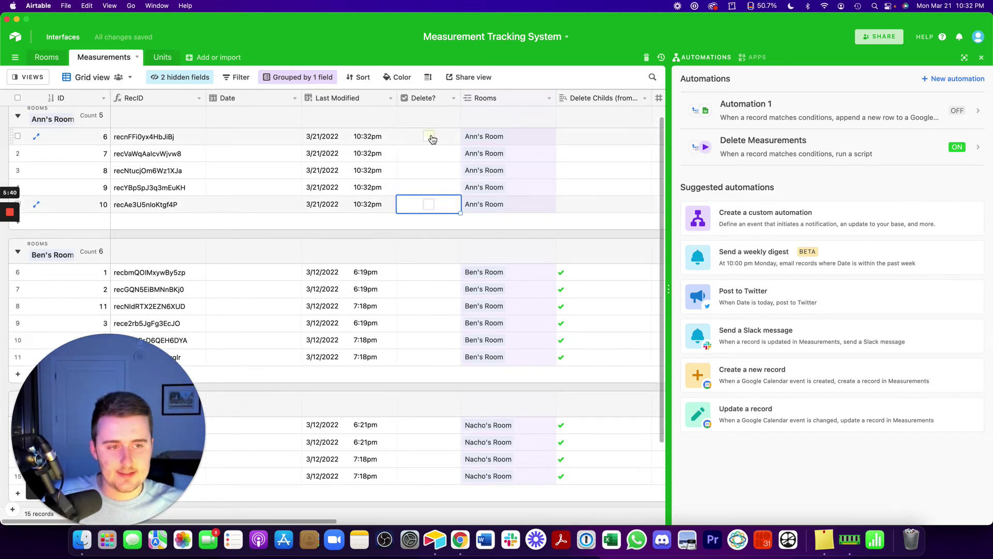
Tick Delete? on each Ann's Room record so the automation deletes them, leaving 10 records
left_click(432, 137)
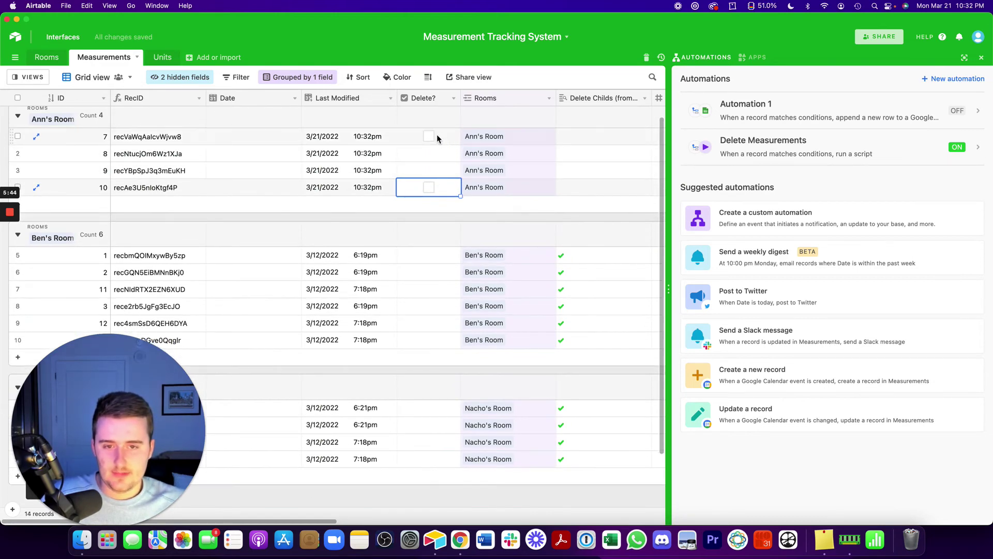
left_click(429, 136)
left_click(429, 153)
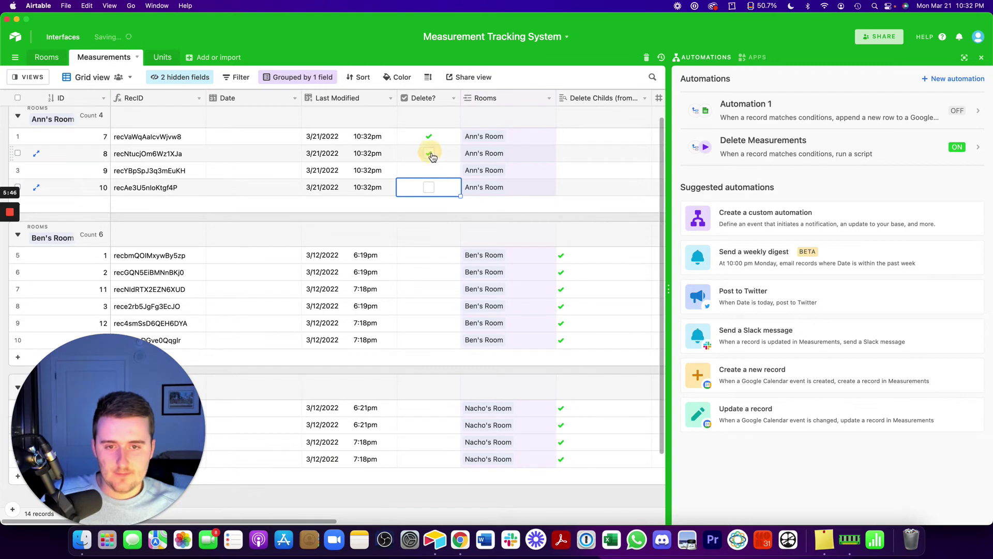
left_click(430, 171)
left_click(429, 188)
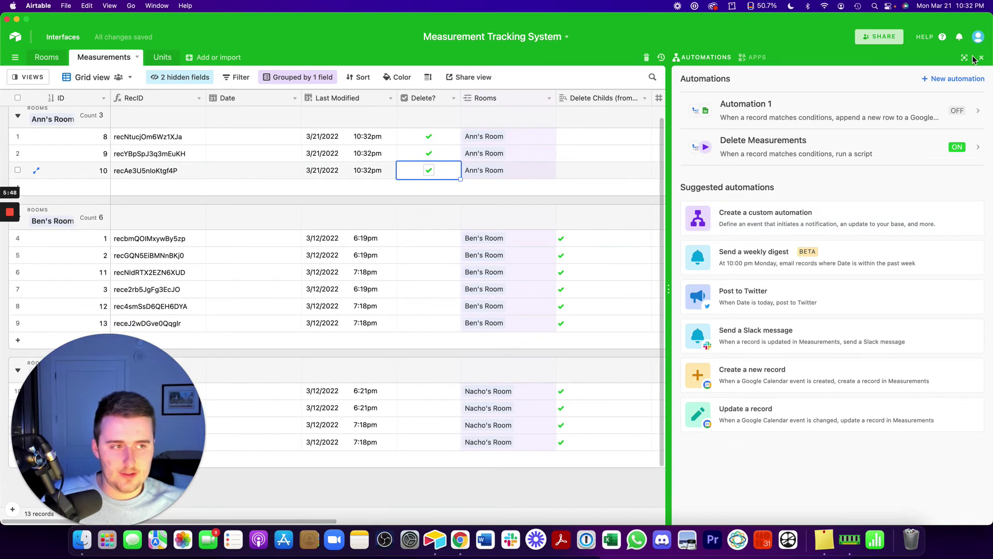
left_click(980, 58)
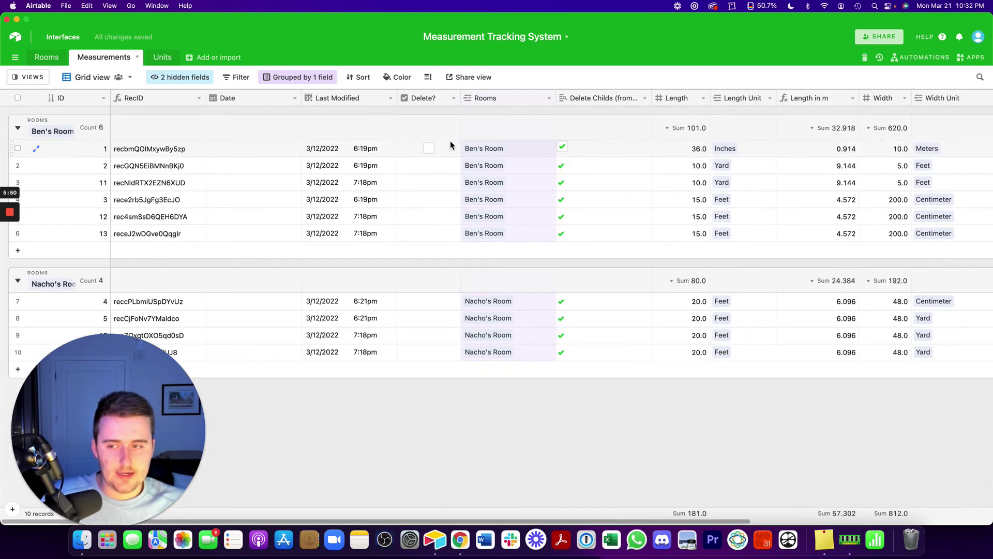
Review the recently deleted records, then untick Delete Childs for Ben's Room in Rooms
left_click(866, 57)
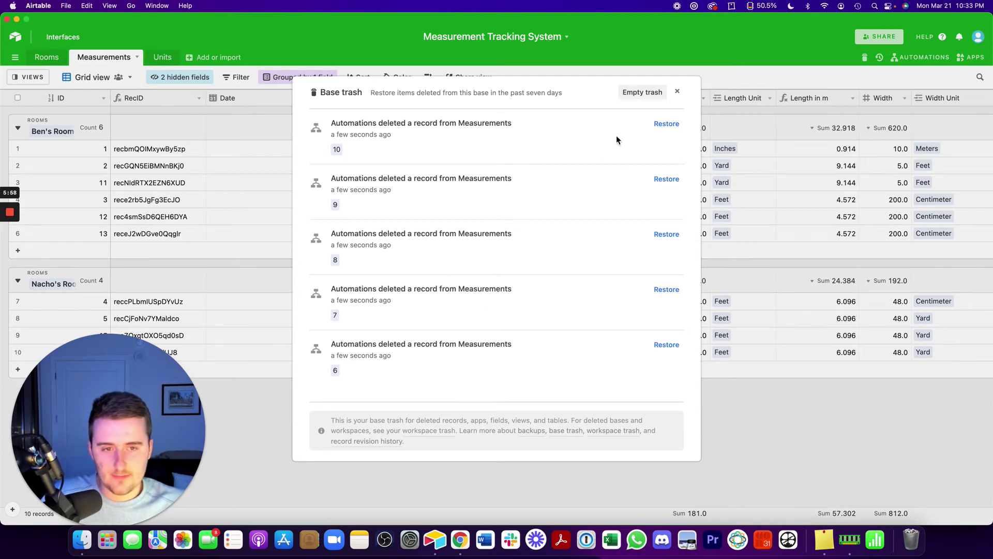
left_click(677, 91)
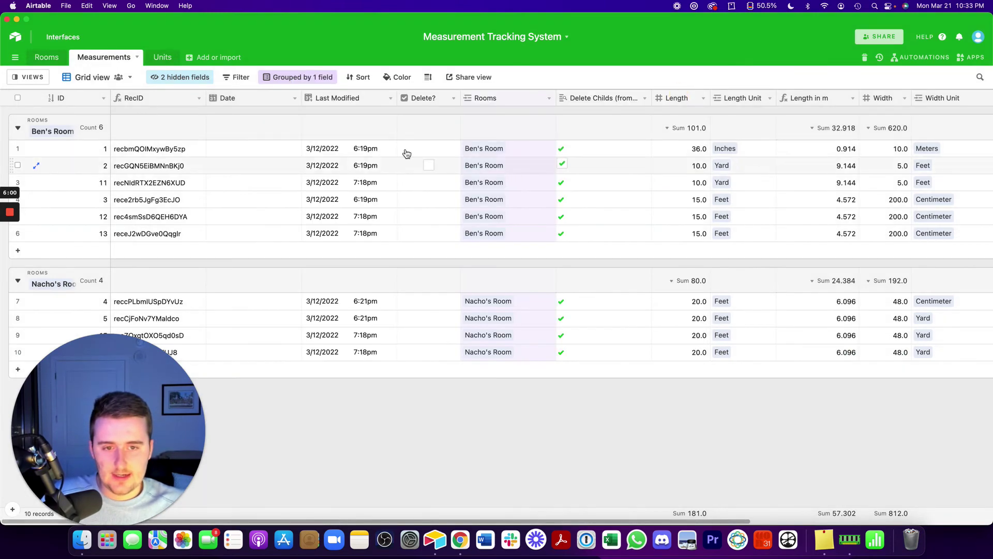
left_click(46, 57)
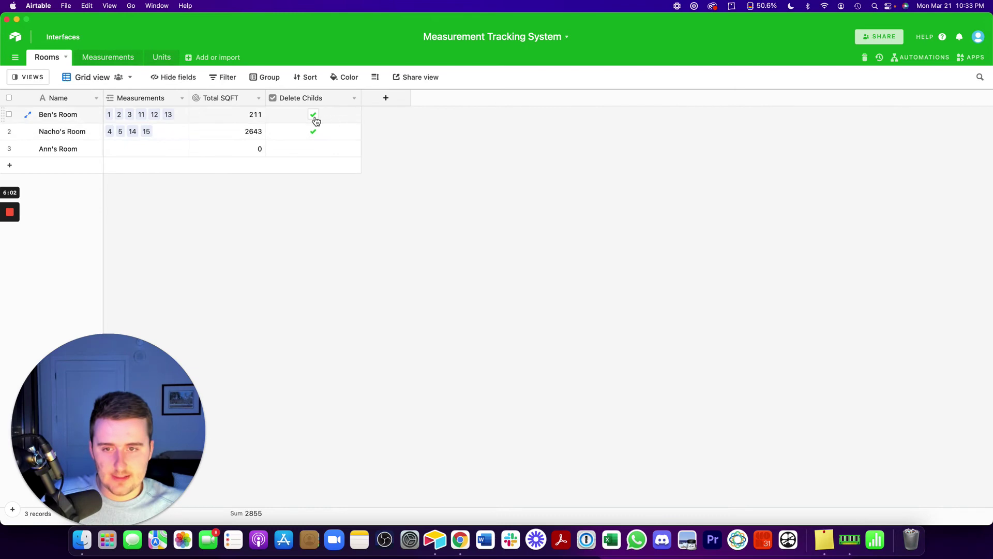
left_click(313, 115)
Re-tick Delete Childs for Ben's Room and check the Measurements table afterwards
left_click(105, 58)
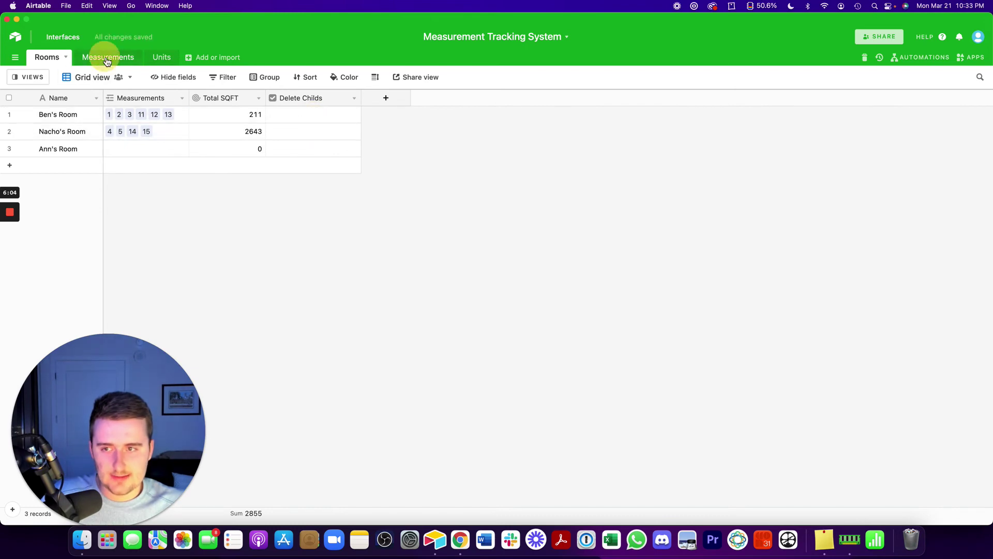
left_click(47, 57)
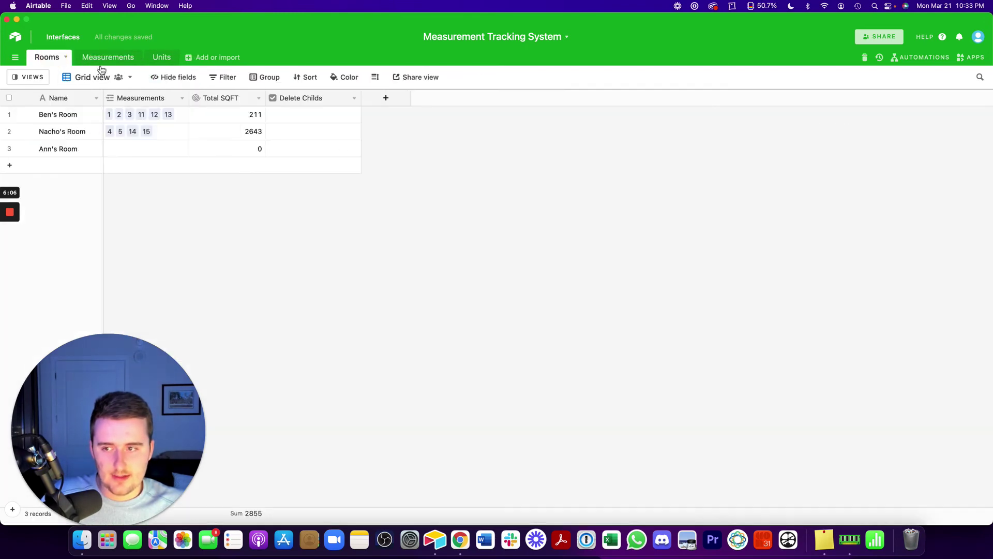
left_click(314, 114)
left_click(107, 57)
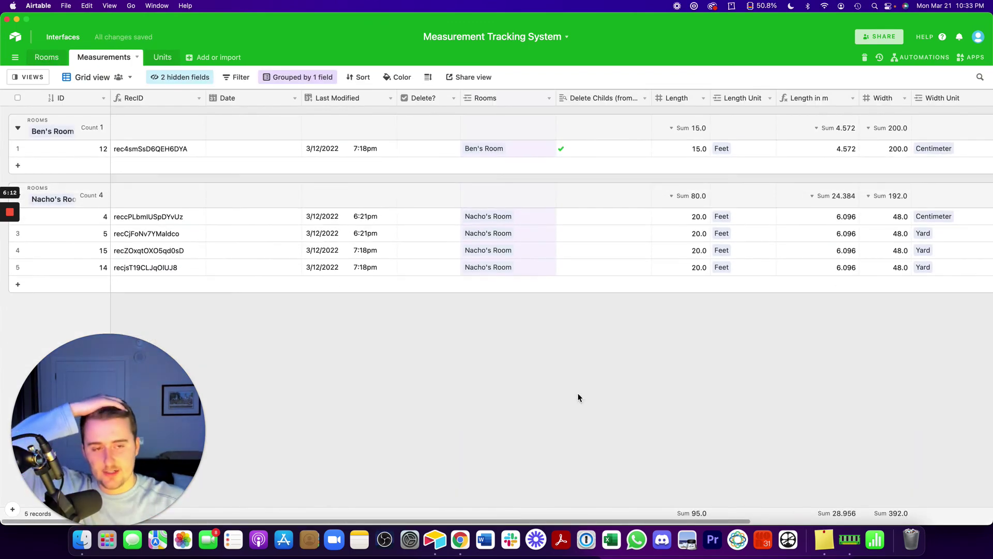
Open the Delete Measurements automation and inspect its trigger conditions and Run script action
left_click(921, 57)
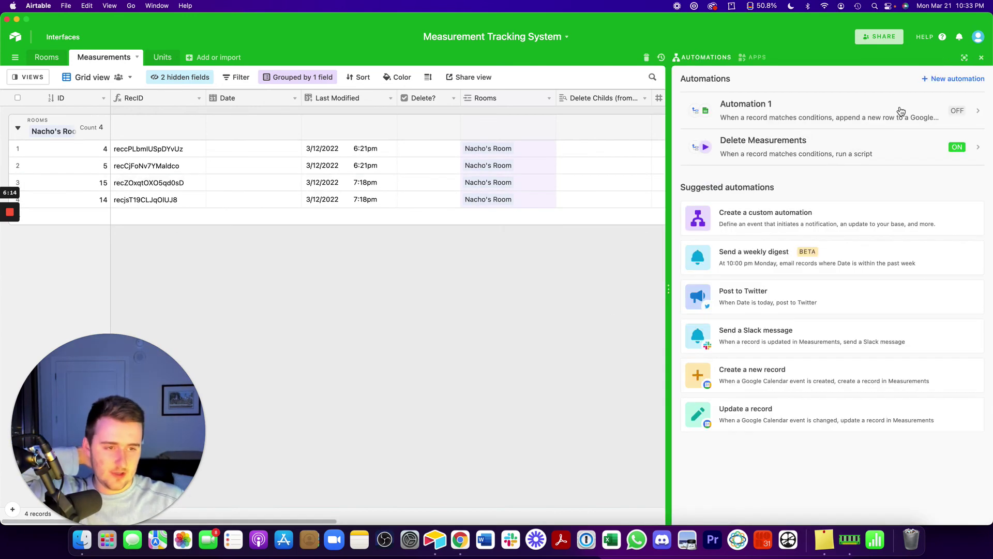
left_click(834, 154)
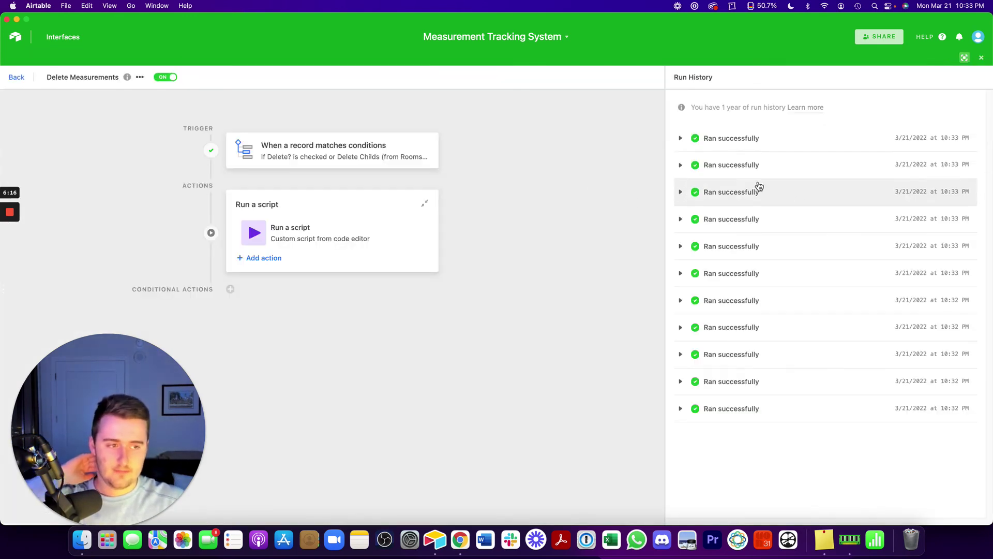
left_click(380, 143)
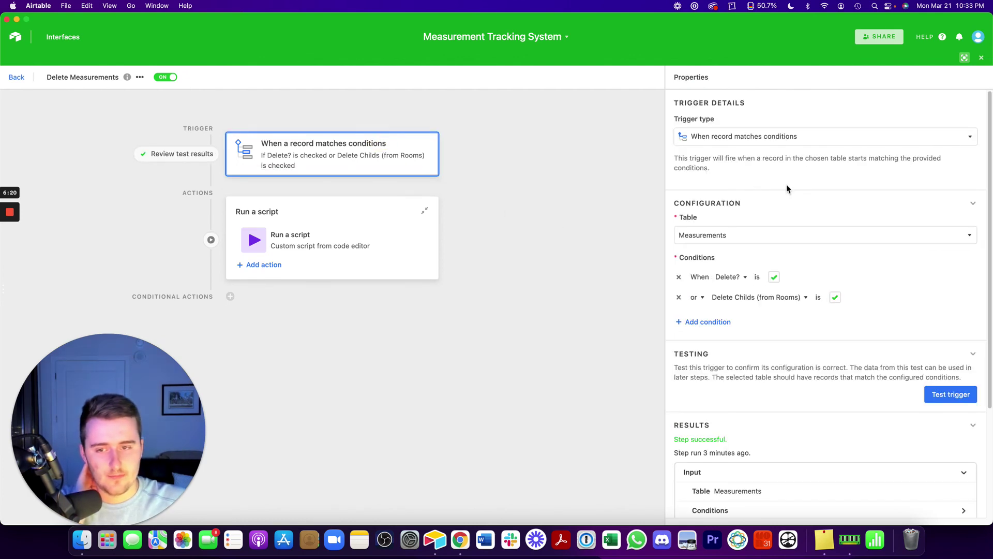
left_click(317, 237)
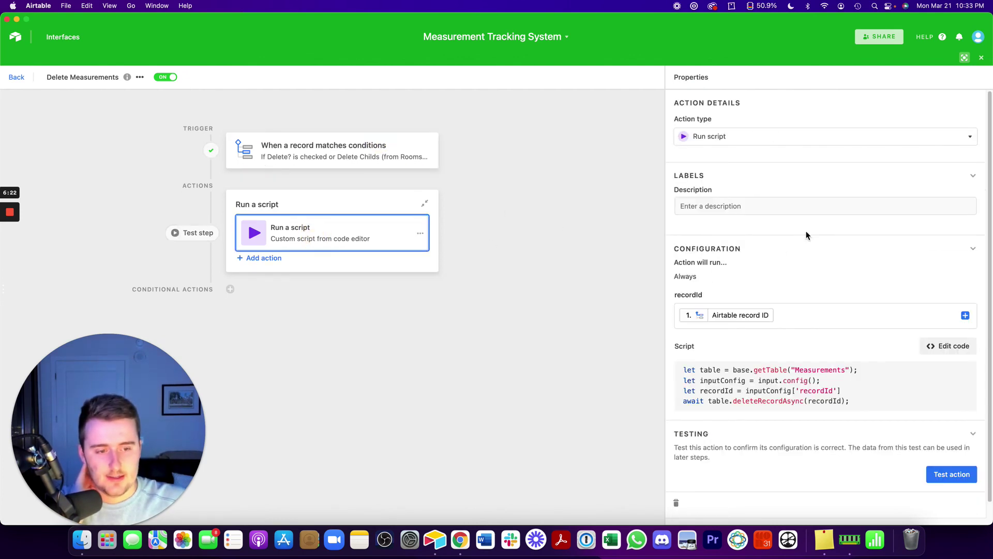
scroll(814, 232, "down", 1)
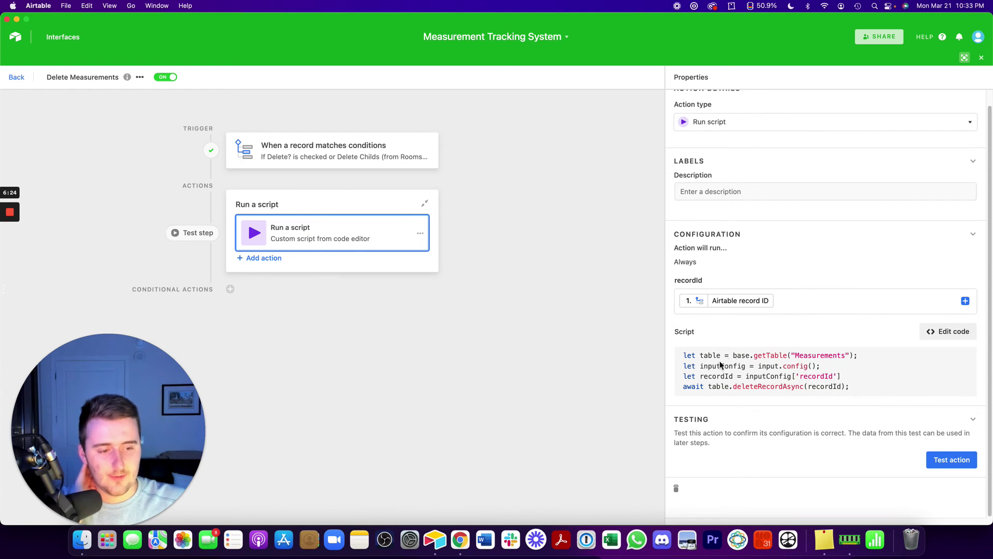